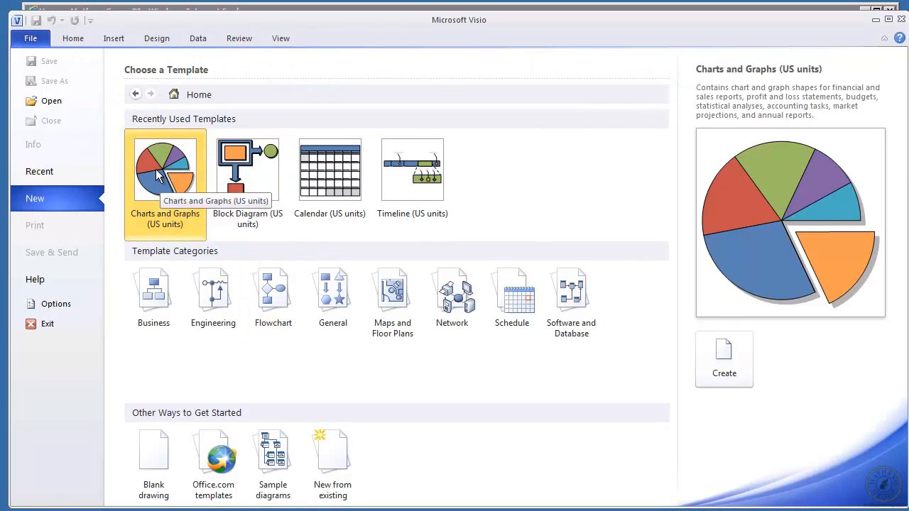
# Create a drawing from the Block Diagram (US units) template and place a Box shape in the page's upper-left area
pyautogui.click(257, 182)
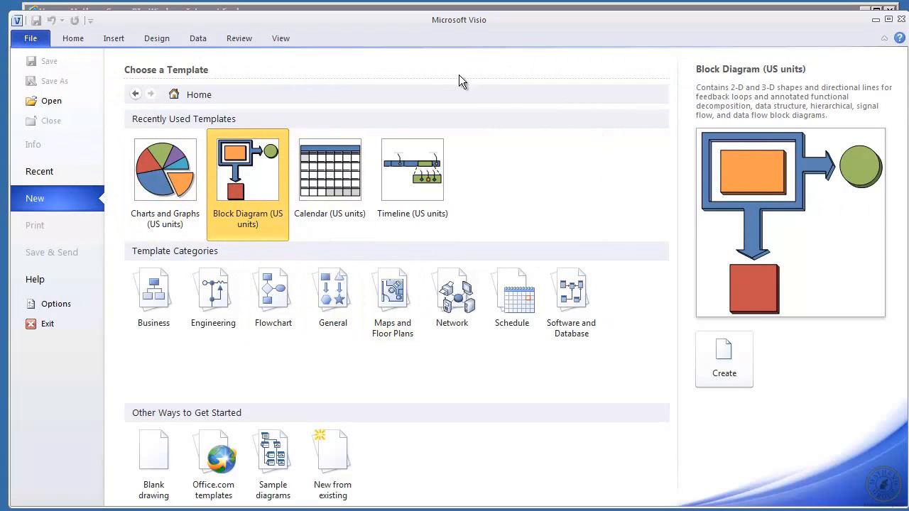
pyautogui.click(724, 354)
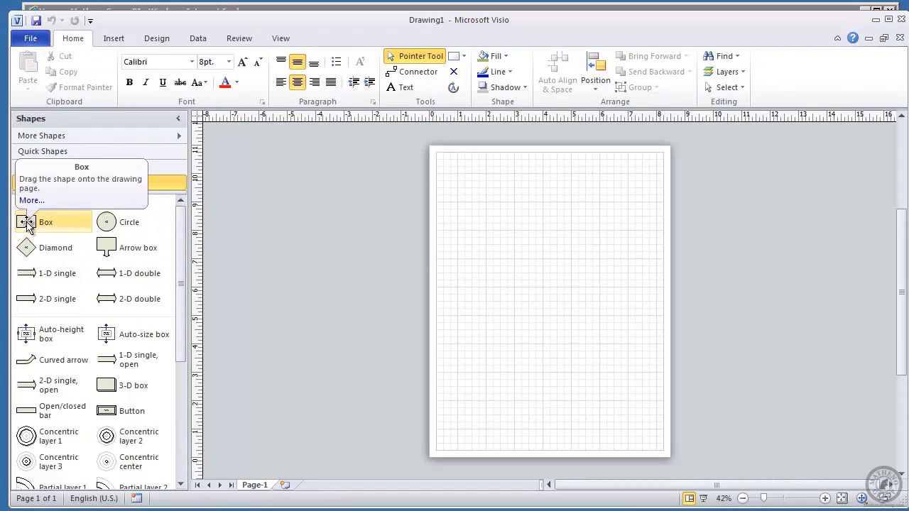
pyautogui.moveTo(27, 225)
pyautogui.mouseDown()
pyautogui.moveTo(390, 203)
pyautogui.moveTo(485, 227)
pyautogui.moveTo(483, 241)
pyautogui.mouseUp()
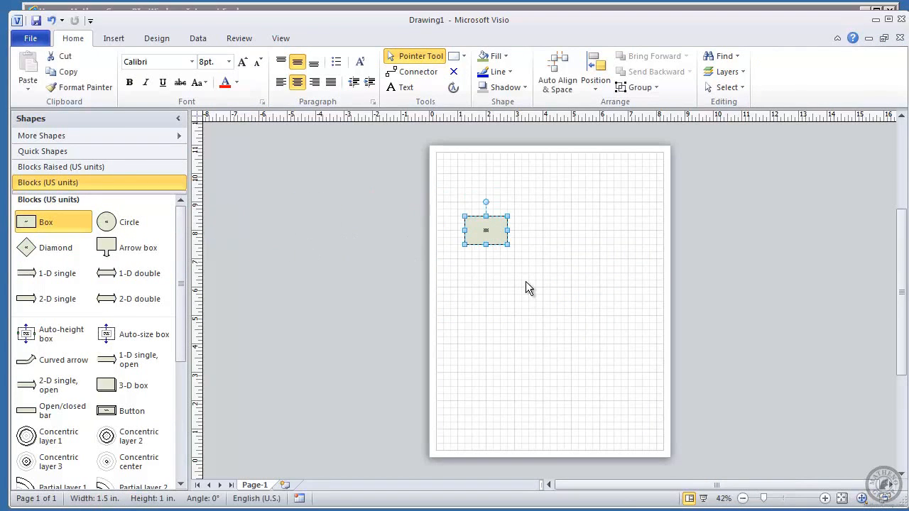
pyautogui.click(526, 282)
# Duplicate the box twice and arrange the three boxes in one horizontal row across the page
pyautogui.click(485, 226)
pyautogui.hotkey('ctrl', 'c')
pyautogui.hotkey('ctrl', 'v')
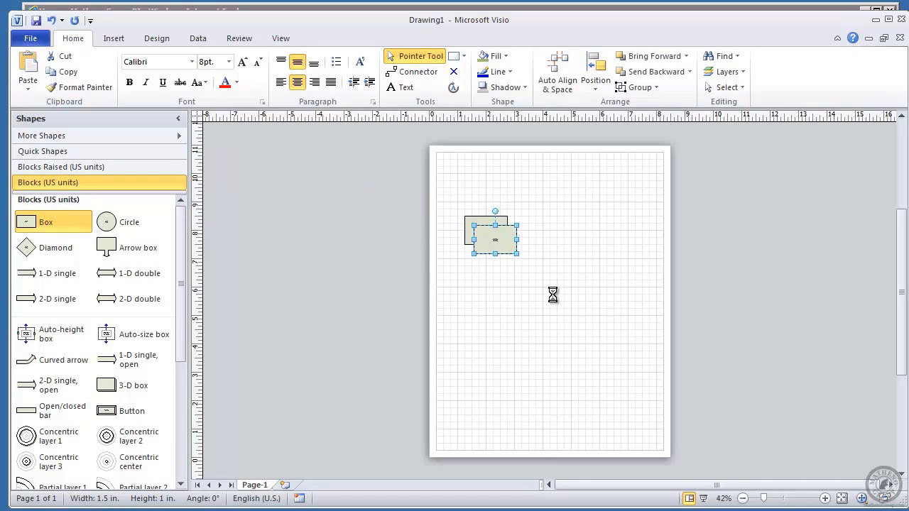
pyautogui.hotkey('ctrl', 'v')
pyautogui.moveTo(505, 260); pyautogui.dragTo(638, 228)
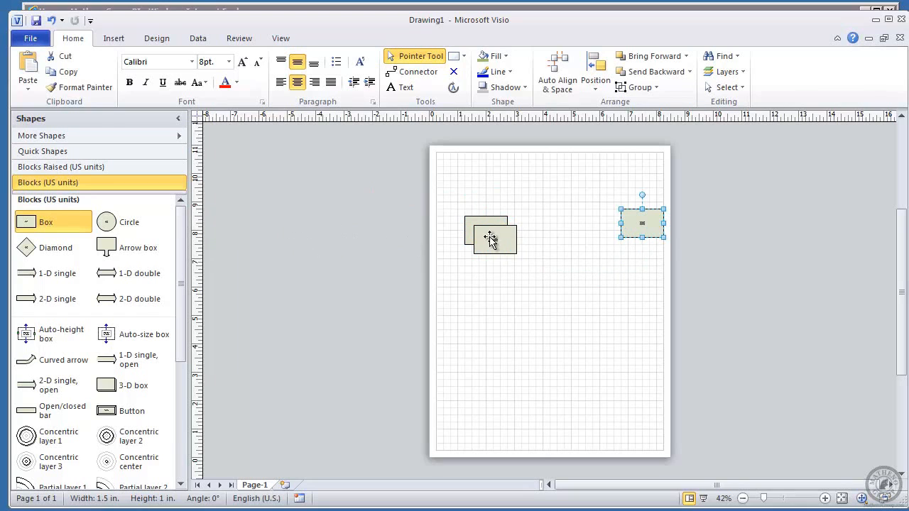
pyautogui.moveTo(486, 239); pyautogui.dragTo(563, 230)
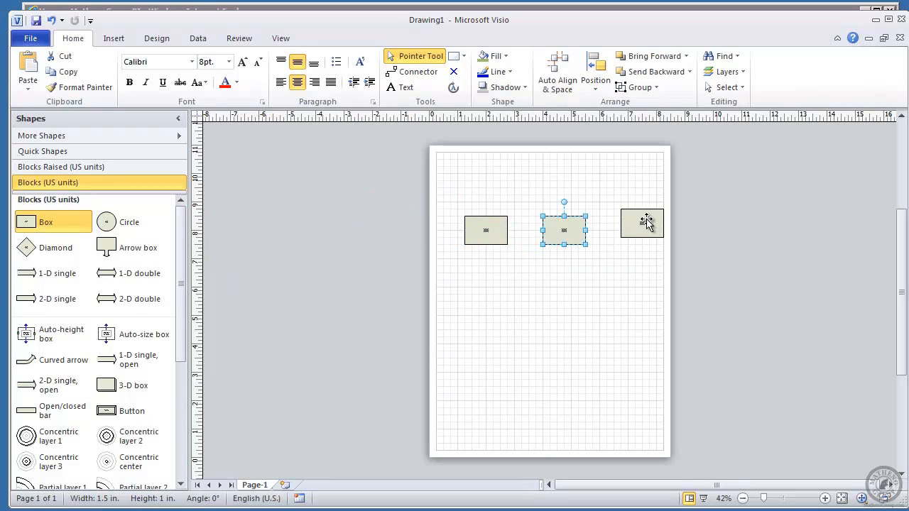
pyautogui.moveTo(646, 222); pyautogui.dragTo(632, 229)
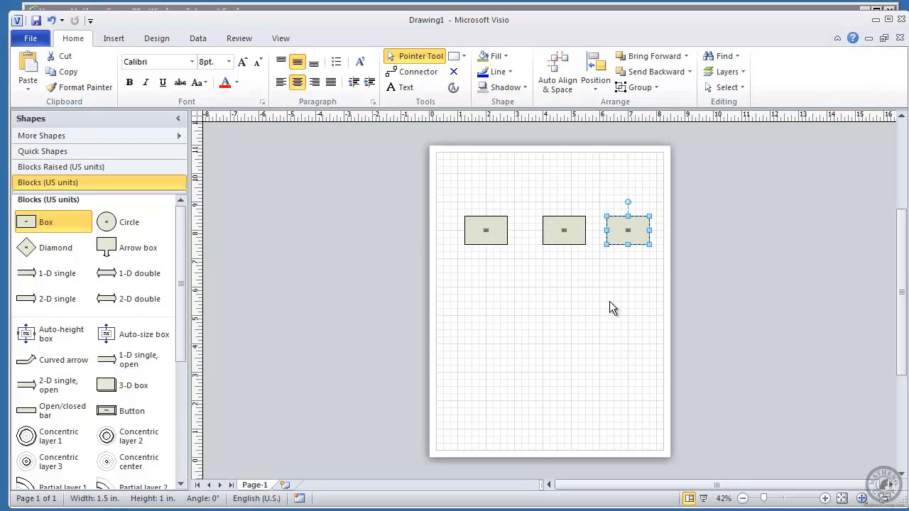
pyautogui.click(611, 306)
# Fill the left box with the red theme color, the middle box with yellow and the right box with green
pyautogui.click(490, 229)
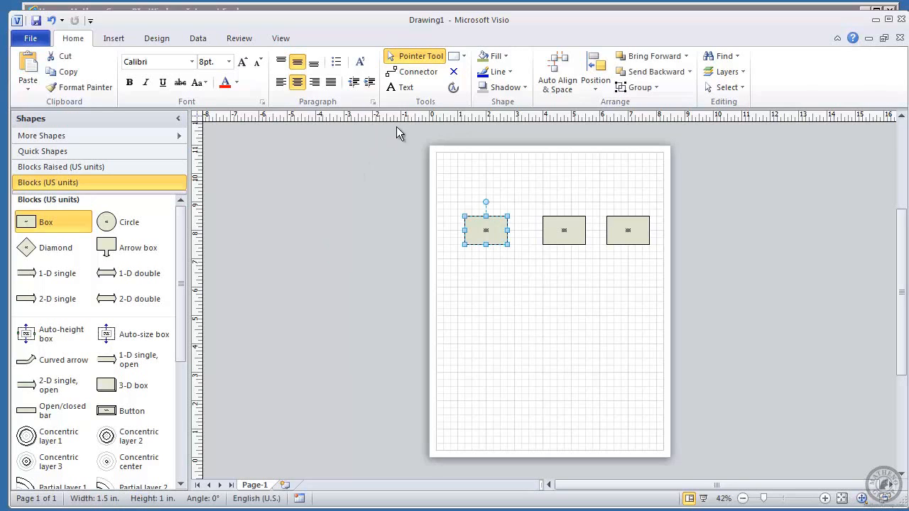
pyautogui.click(505, 64)
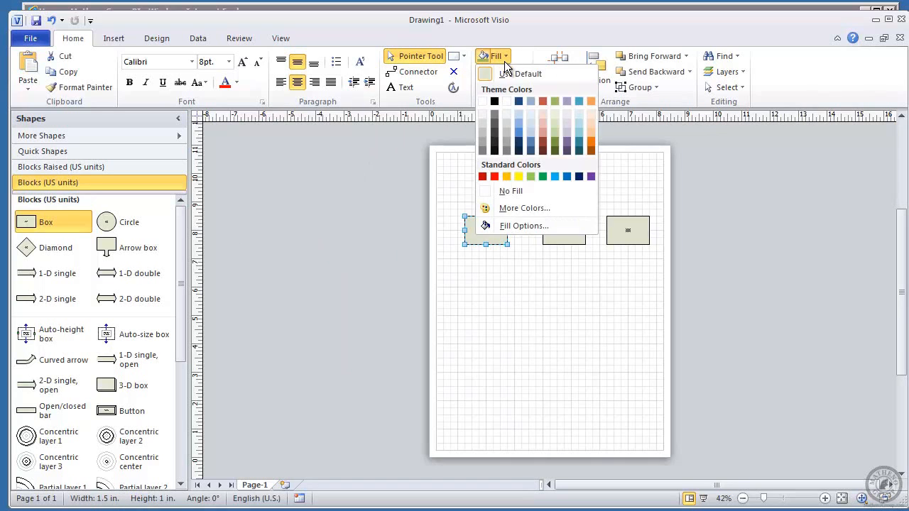
pyautogui.click(542, 101)
pyautogui.click(551, 232)
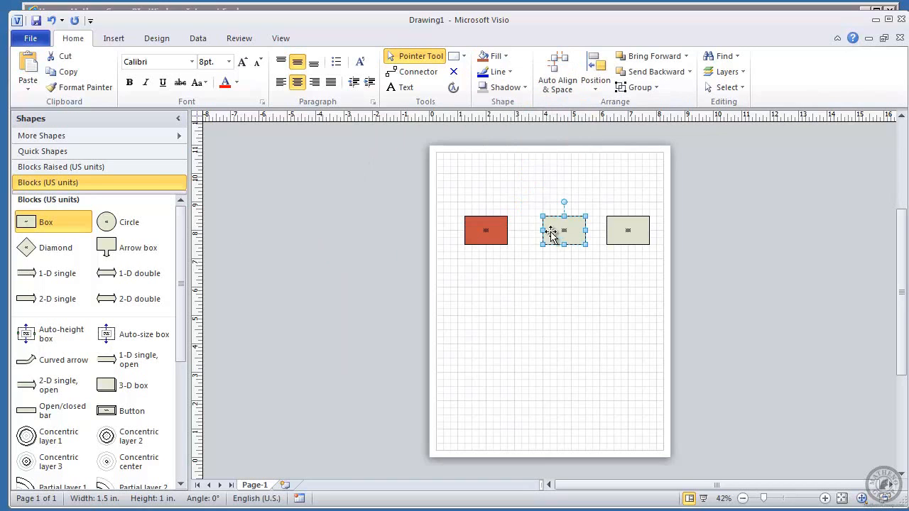
pyautogui.click(500, 56)
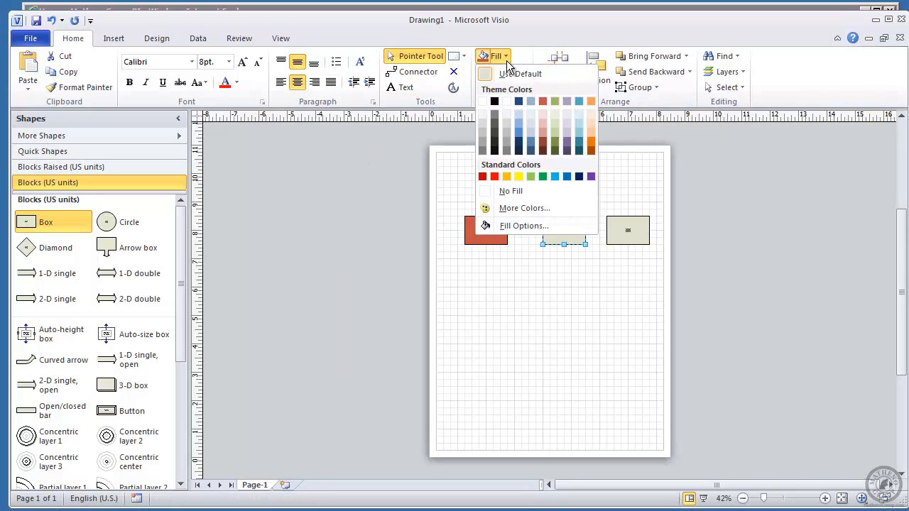
pyautogui.click(519, 177)
pyautogui.click(632, 233)
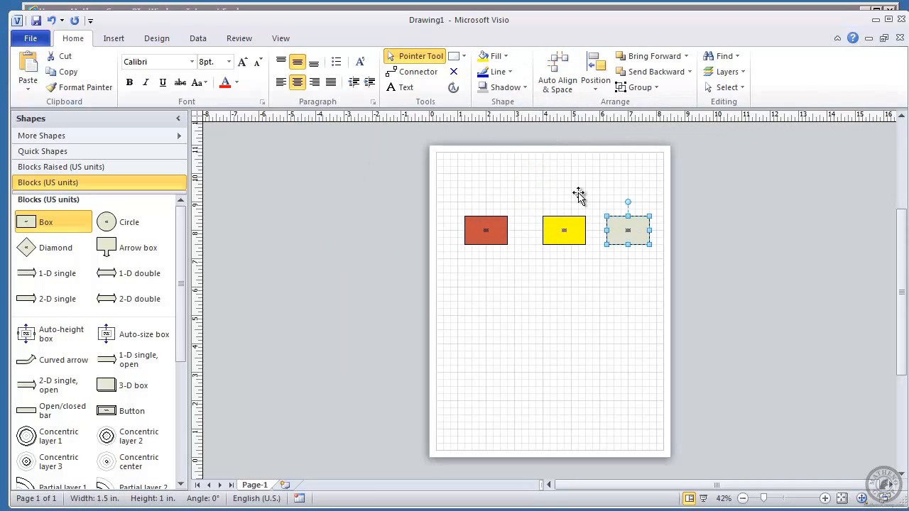
pyautogui.click(506, 56)
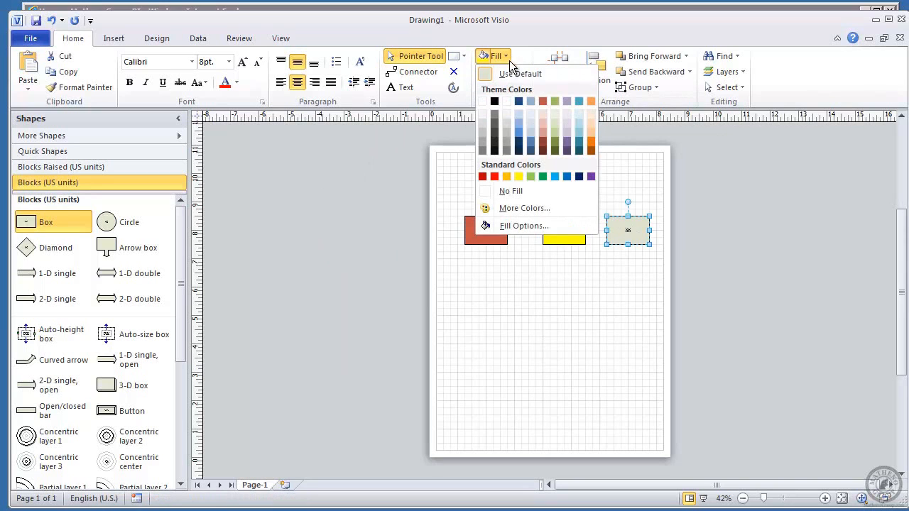
pyautogui.click(538, 177)
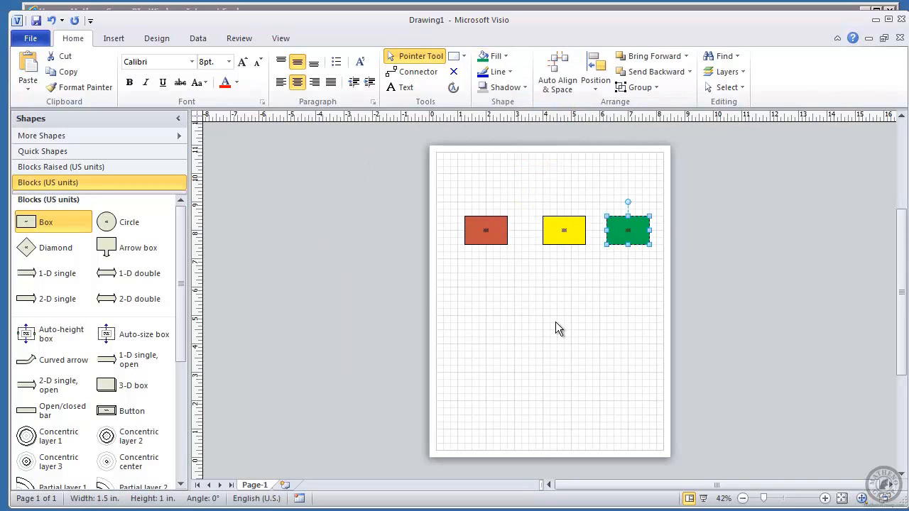
pyautogui.click(563, 344)
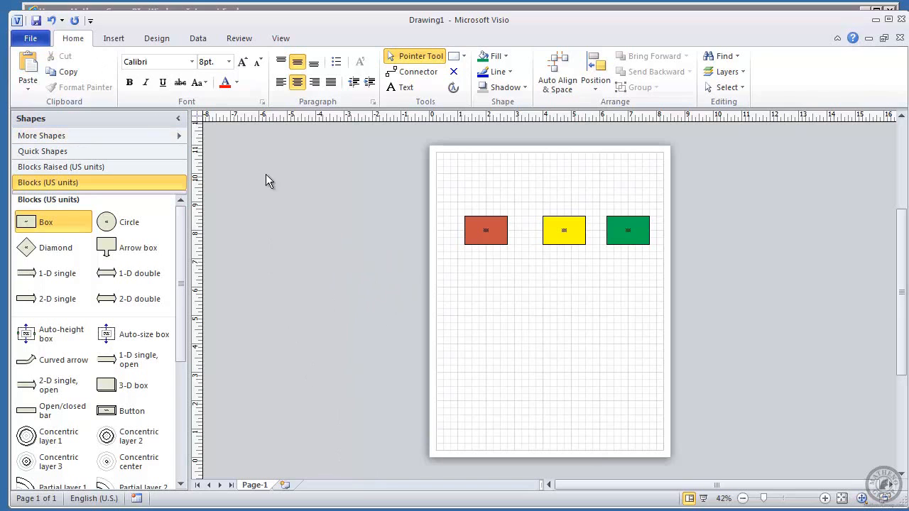
# Save the drawing to the Desktop as a Web Drawing named DataConnected1
pyautogui.click(29, 37)
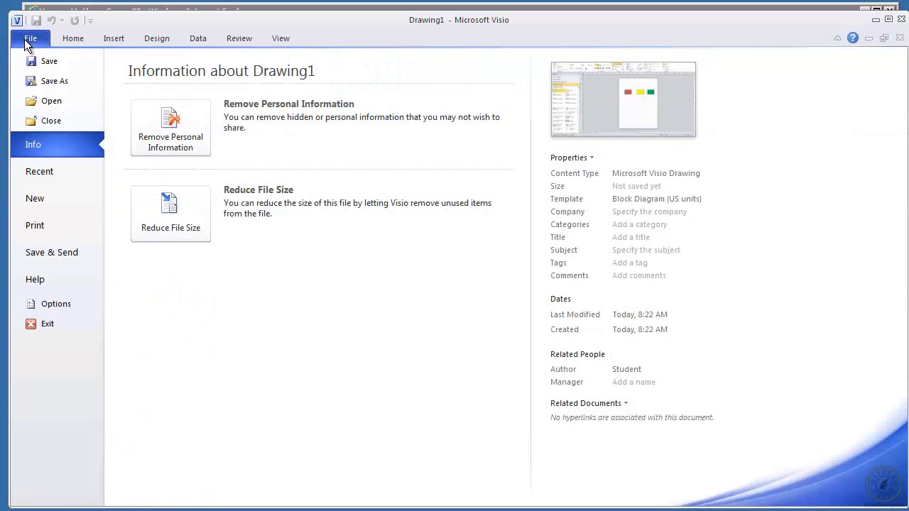
pyautogui.click(48, 79)
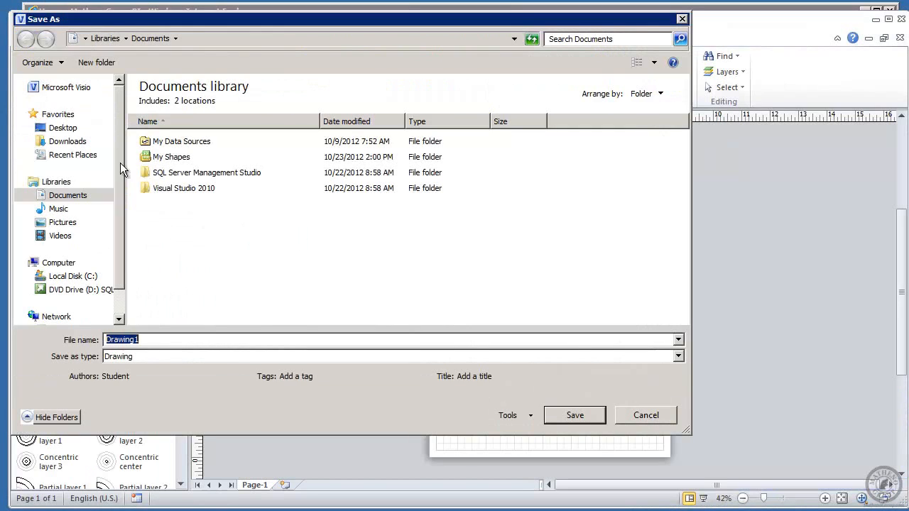
pyautogui.click(63, 128)
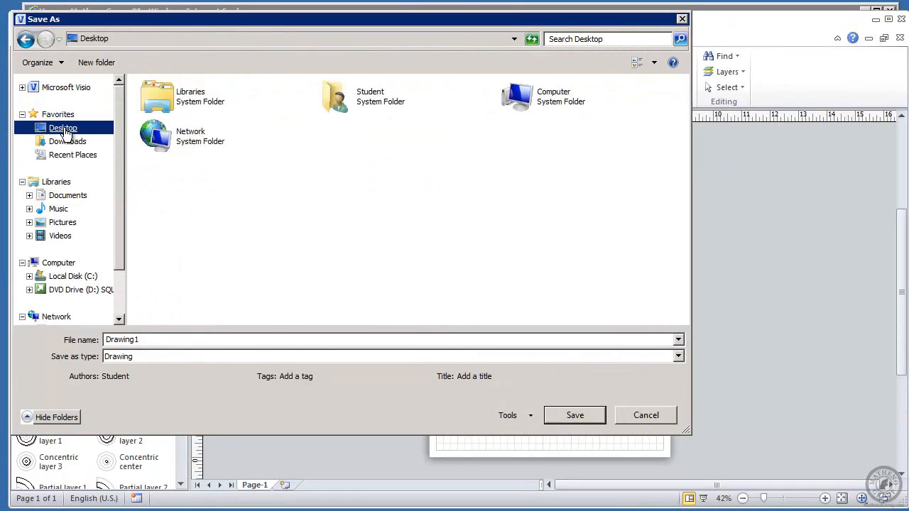
pyautogui.doubleClick(154, 339)
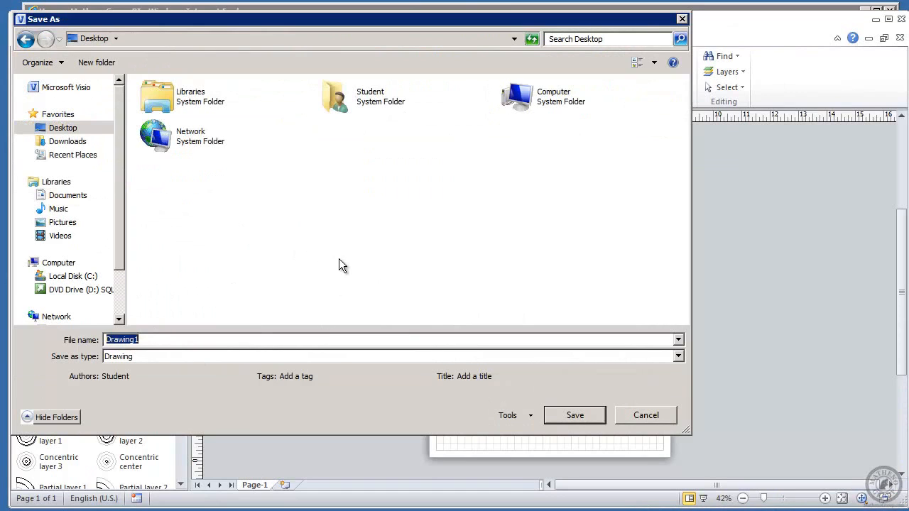
pyautogui.write('DataConnected1')
pyautogui.click(677, 356)
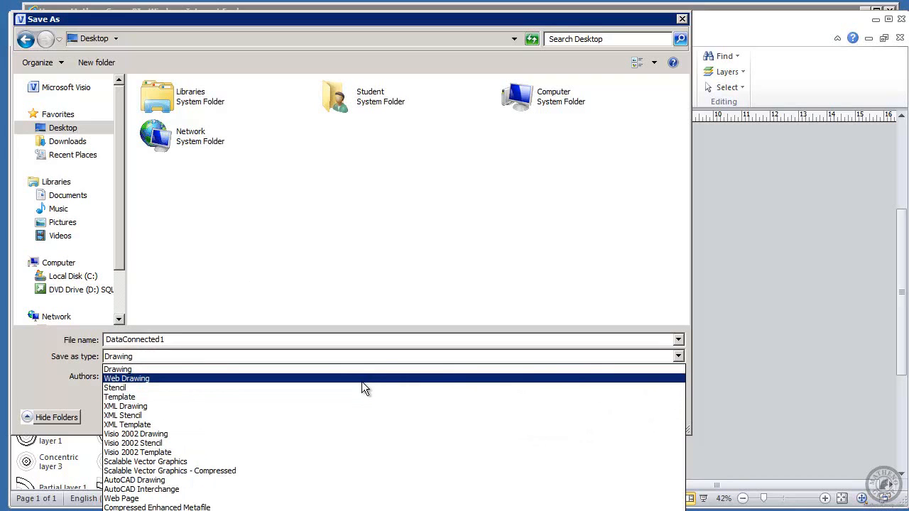
pyautogui.click(361, 379)
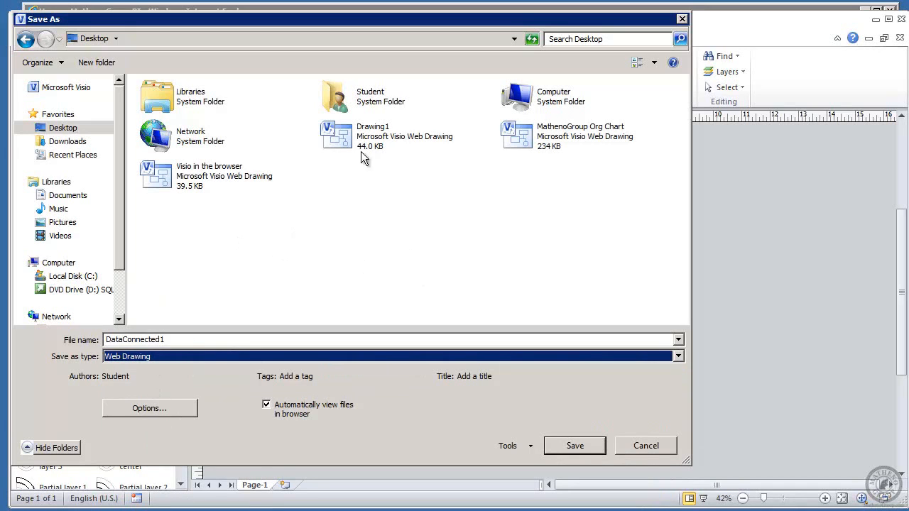
pyautogui.click(591, 448)
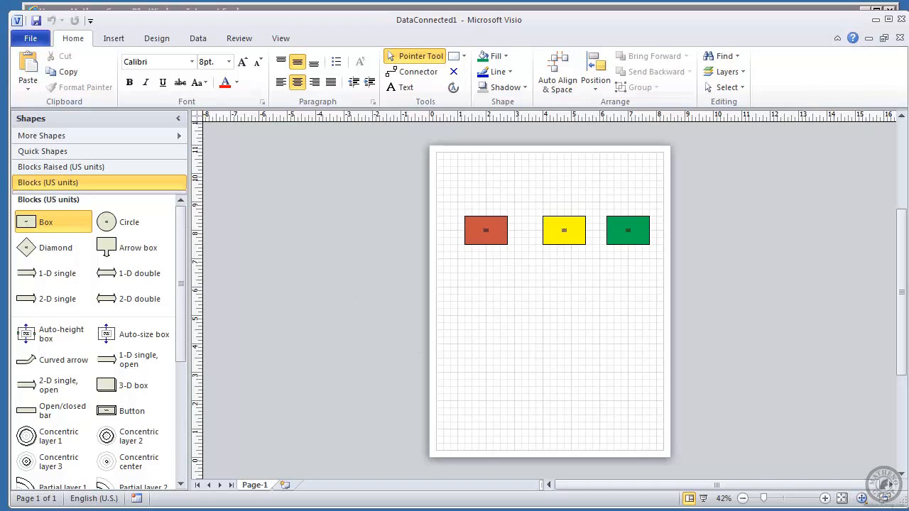
# Switch to the MathenoGroup BI site in Internet Explorer and create a Custom List named DataConnected
pyautogui.hotkey('alt', 'Tab')
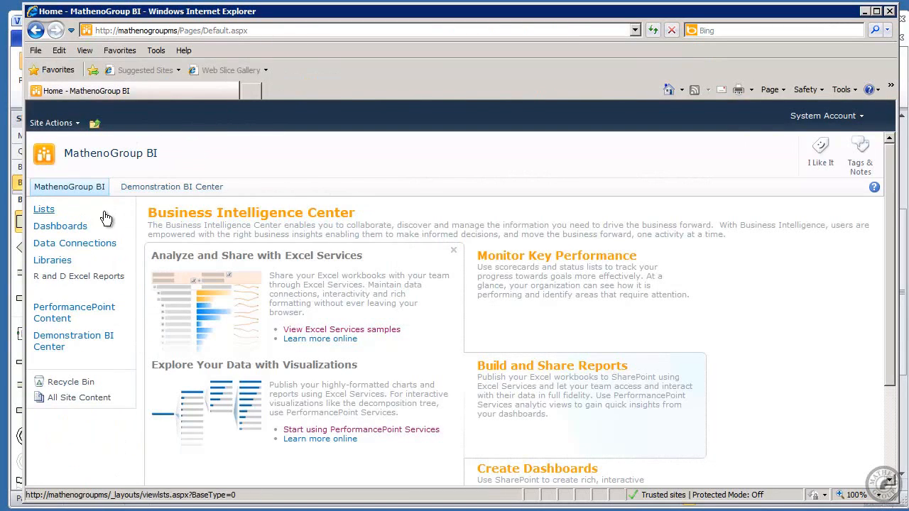
pyautogui.click(43, 213)
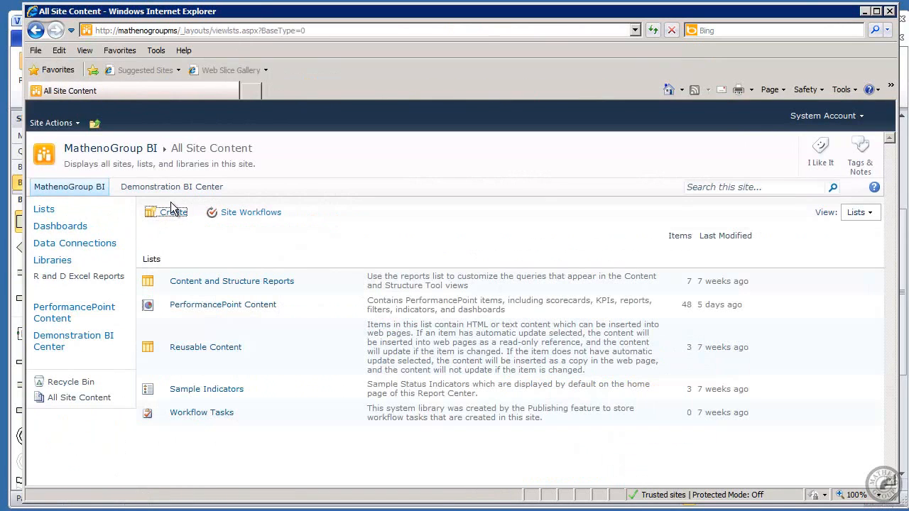
pyautogui.click(169, 206)
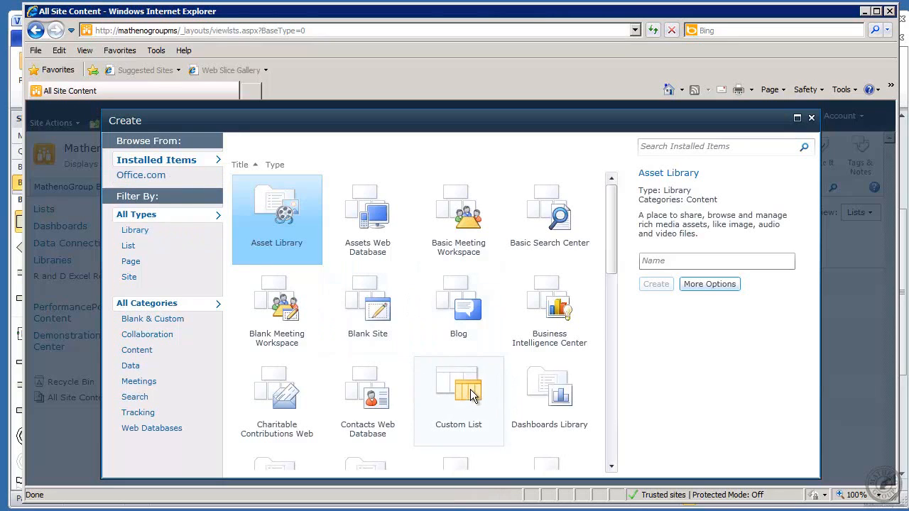
pyautogui.click(468, 388)
pyautogui.click(669, 280)
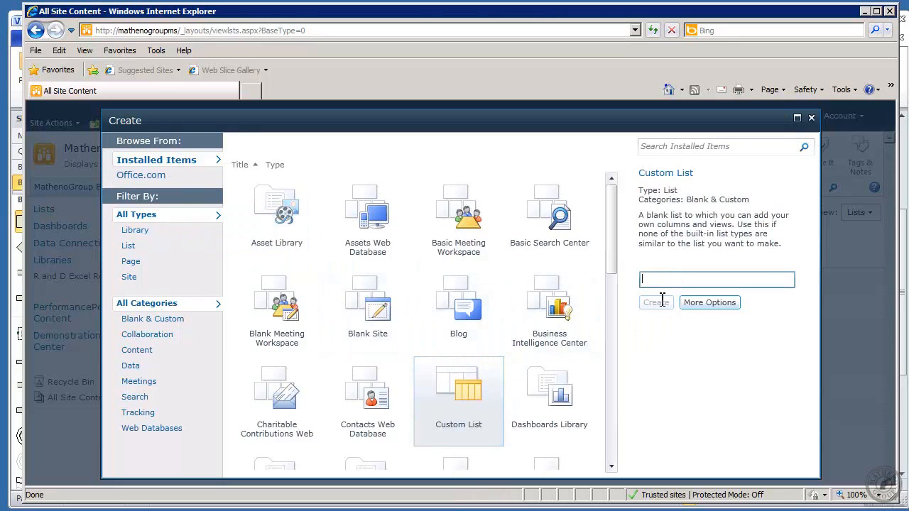
pyautogui.write('DataConnecte')
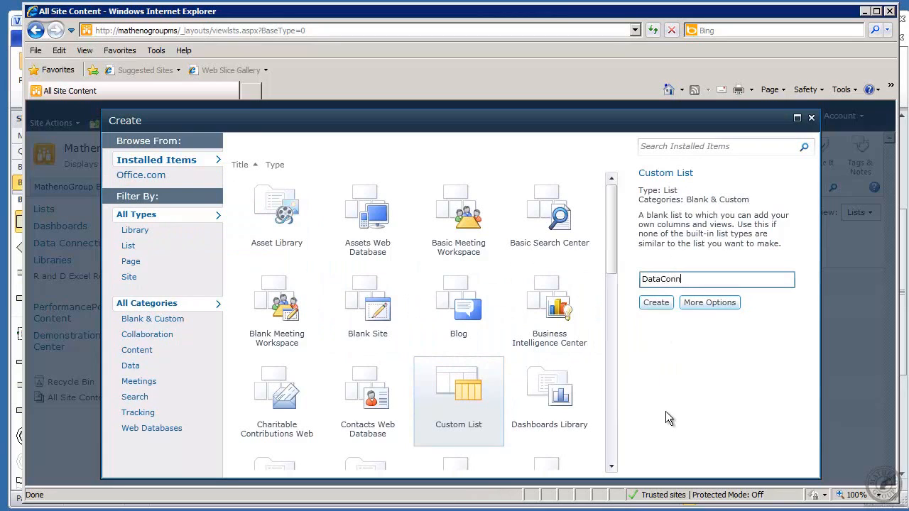
pyautogui.write('d')
pyautogui.click(656, 303)
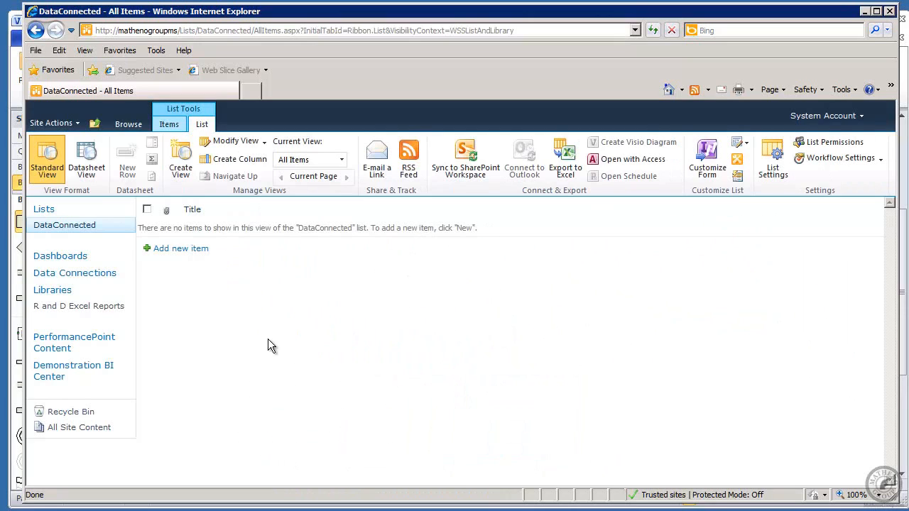
# Add the existing Status site column to the DataConnected list and its default view
pyautogui.click(770, 157)
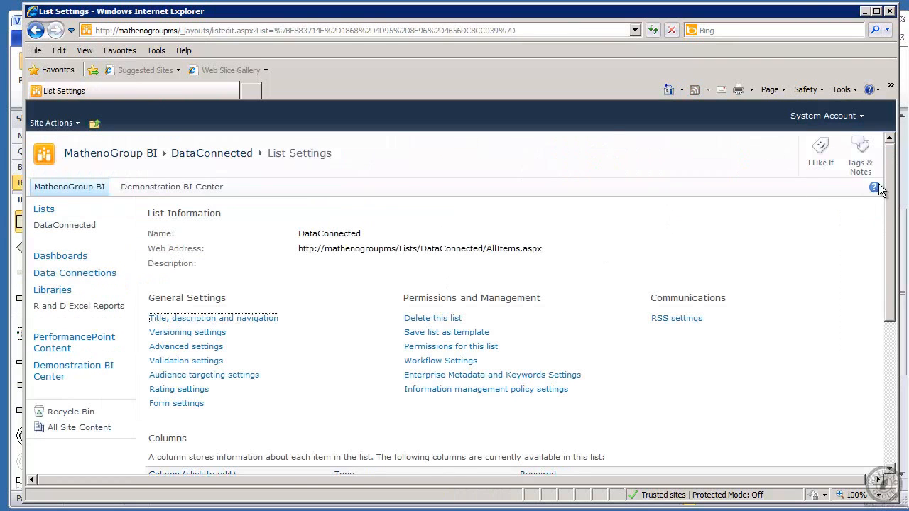
pyautogui.moveTo(891, 222); pyautogui.dragTo(893, 313)
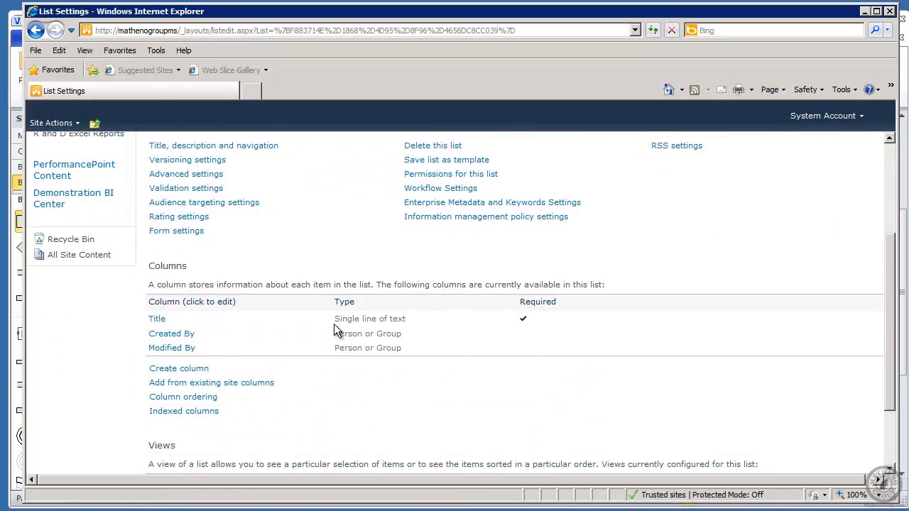
pyautogui.click(217, 383)
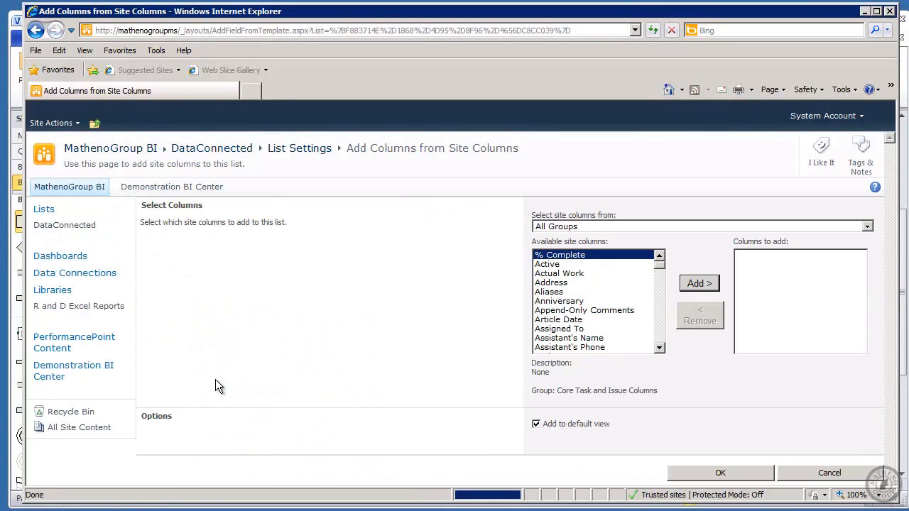
pyautogui.click(660, 348)
pyautogui.scroll(-2, 659, 347)
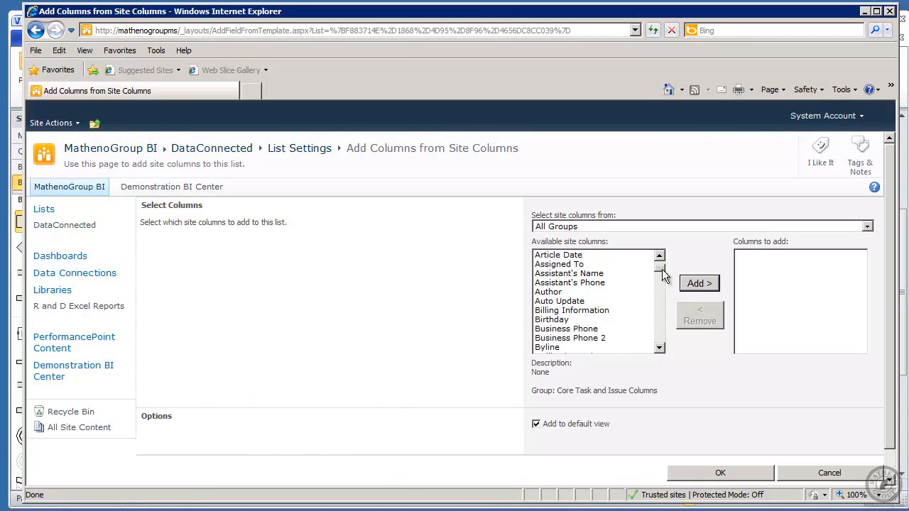
pyautogui.moveTo(662, 270); pyautogui.dragTo(659, 304)
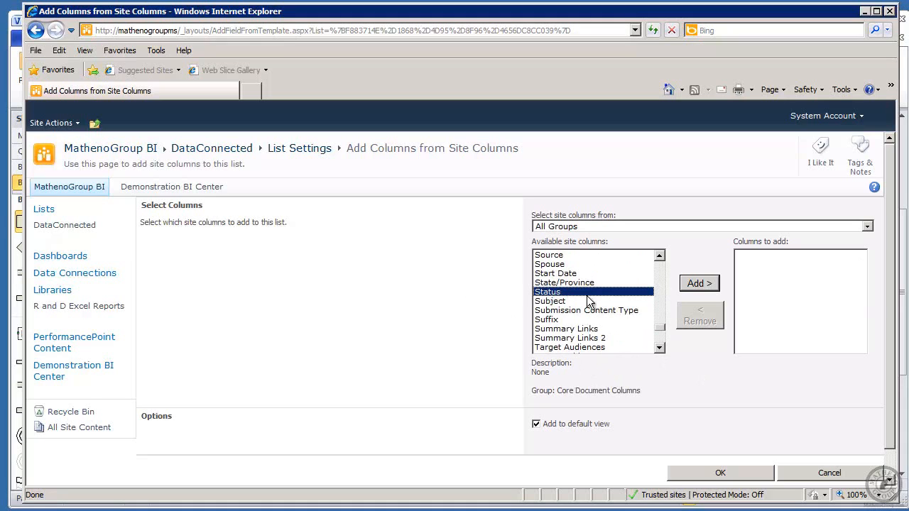
pyautogui.click(712, 283)
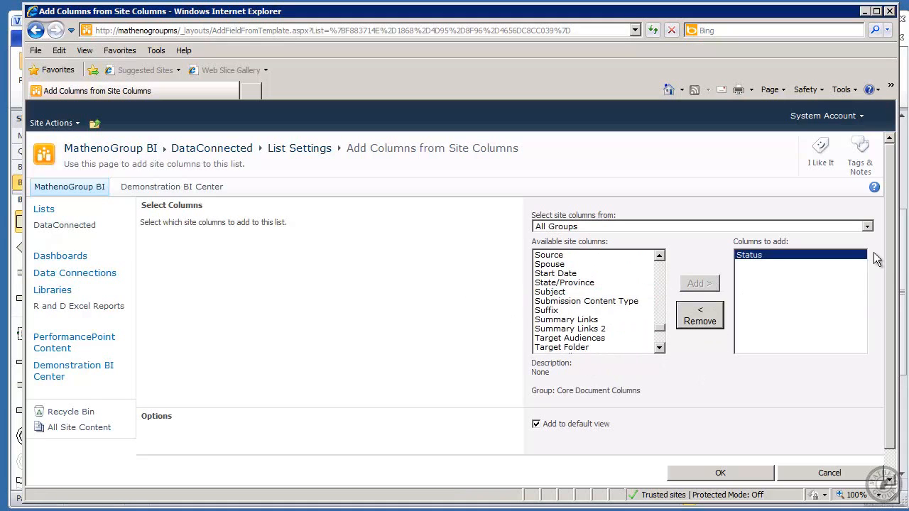
pyautogui.scroll(-1, 886, 311)
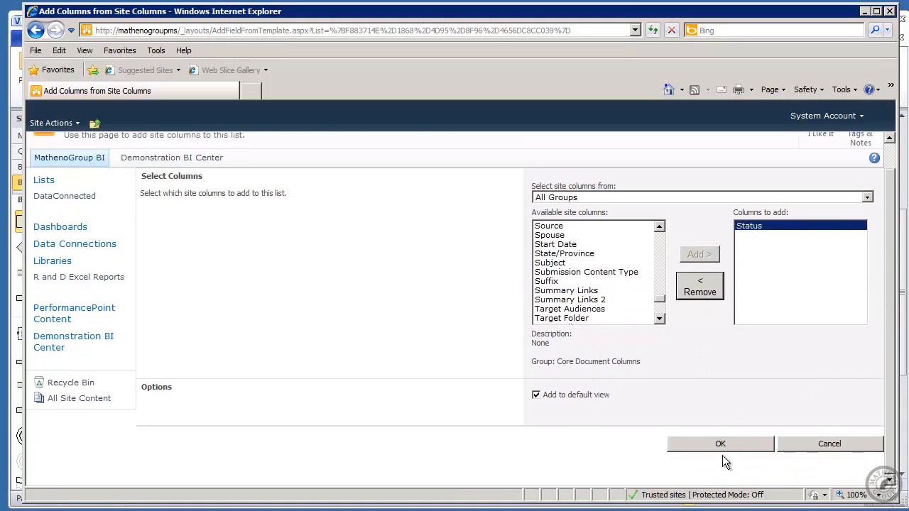
pyautogui.click(712, 446)
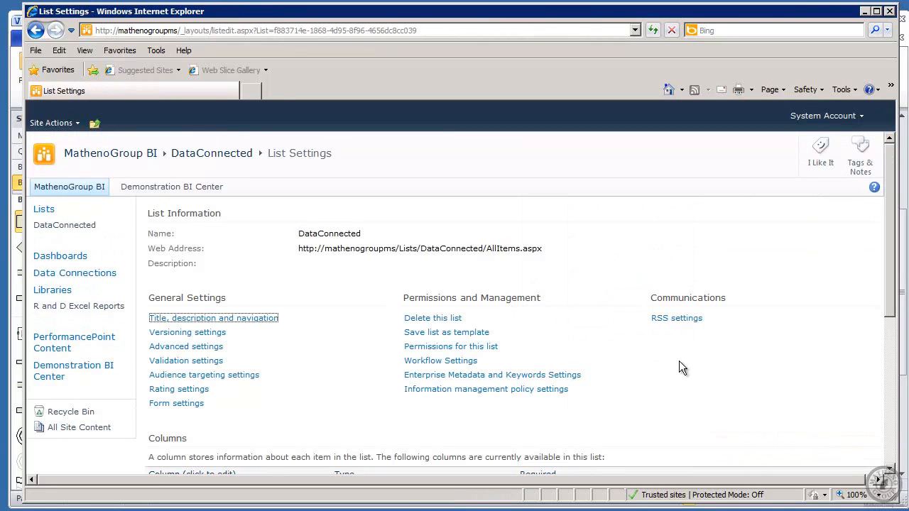
# Replace the Status column's choices with In Stock, Back Order and Not Available
pyautogui.scroll(-5, 874, 342)
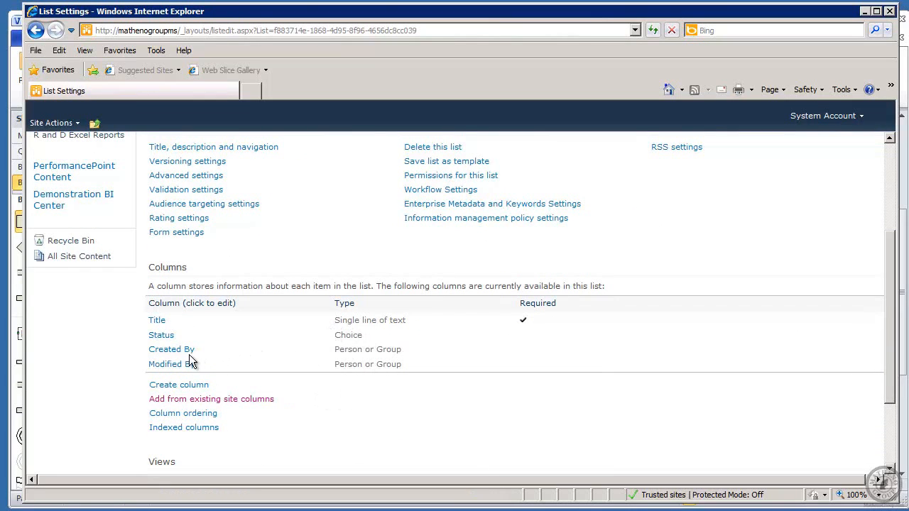
pyautogui.click(160, 335)
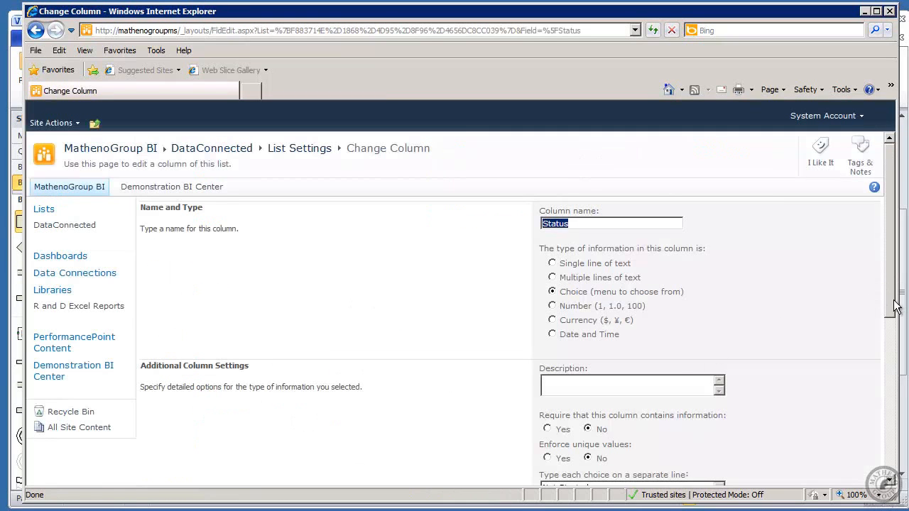
pyautogui.moveTo(892, 308); pyautogui.dragTo(888, 360)
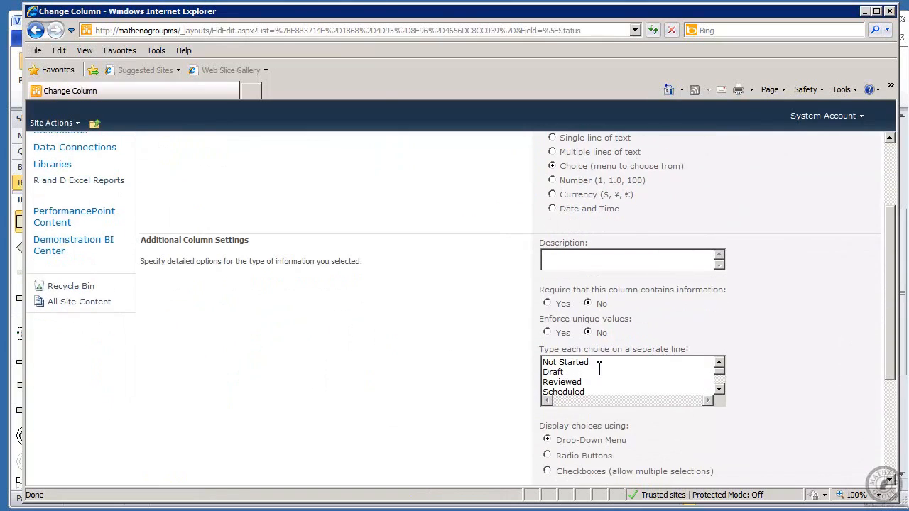
pyautogui.moveTo(546, 367); pyautogui.dragTo(598, 411)
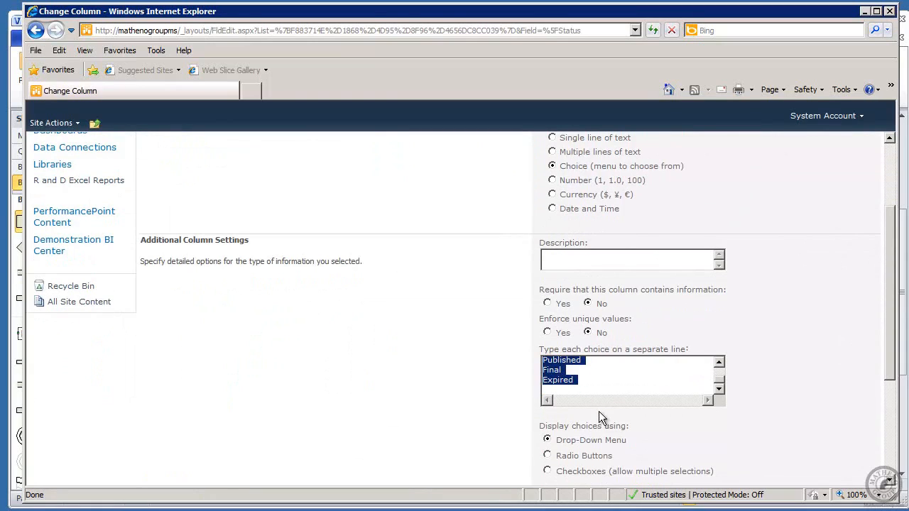
pyautogui.press('Delete')
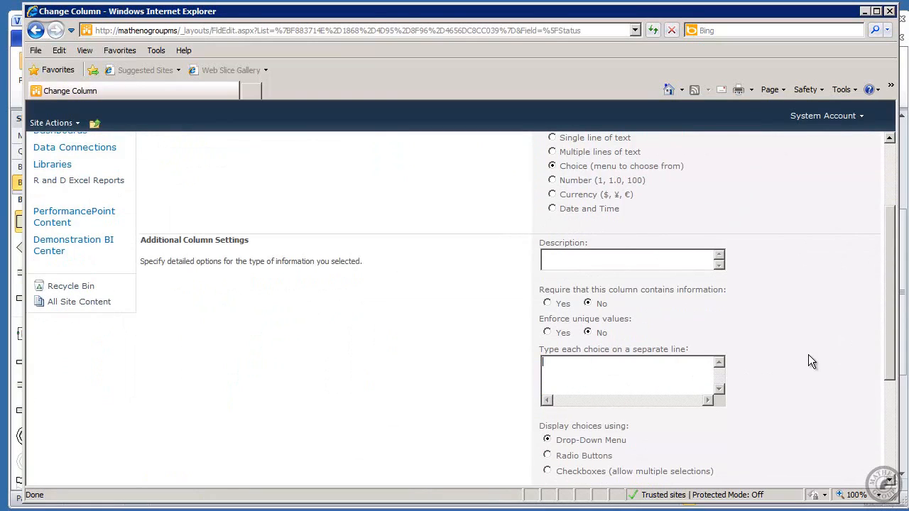
pyautogui.write('In Sto')
pyautogui.write('Back Or')
pyautogui.write('der ')
pyautogui.write('No')
pyautogui.write('t Ava')
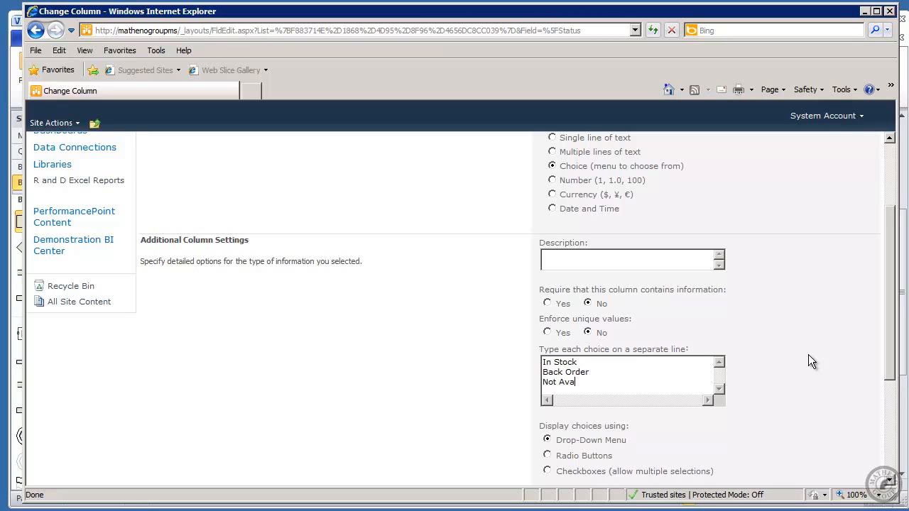
pyautogui.write('ilable')
# Disallow fill-in choices for the Status column and save the column settings
pyautogui.scroll(-3, 891, 362)
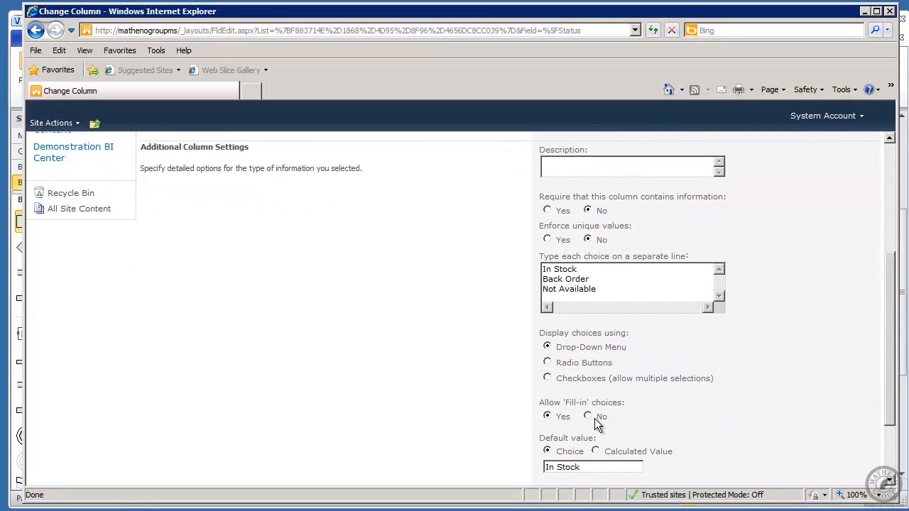
pyautogui.click(587, 416)
pyautogui.scroll(-3, 889, 421)
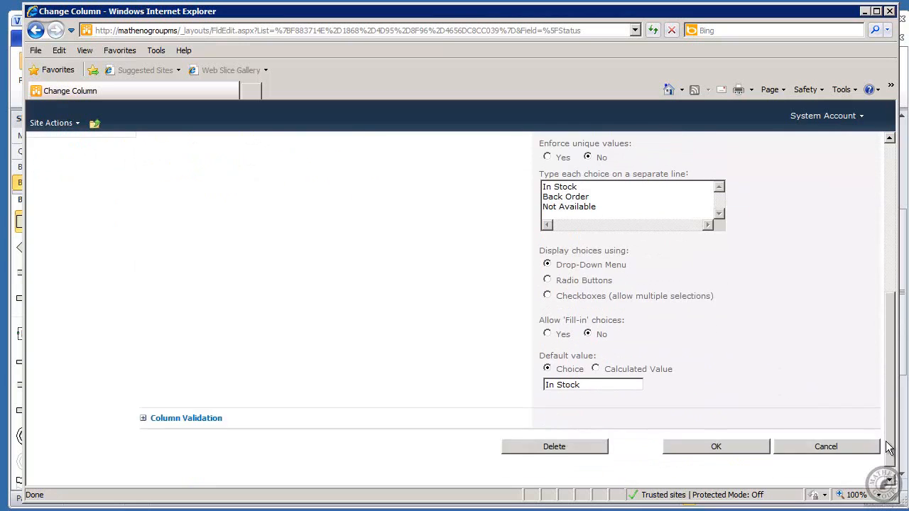
pyautogui.click(715, 432)
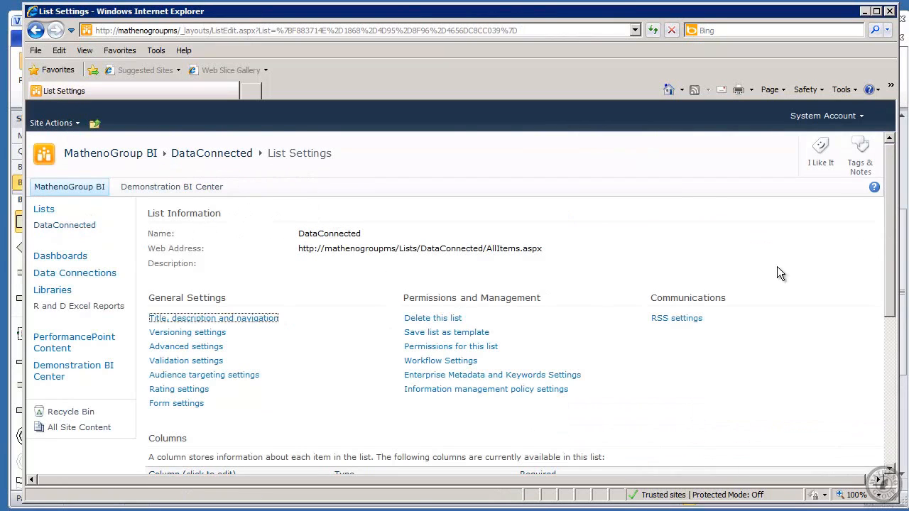
# Add an item titled Red Widget with the status In Stock to the DataConnected list
pyautogui.click(53, 225)
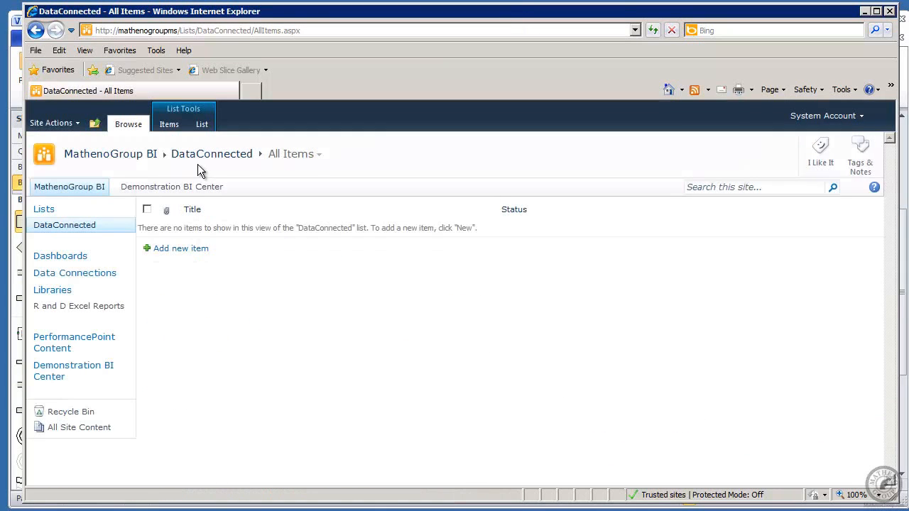
pyautogui.click(178, 248)
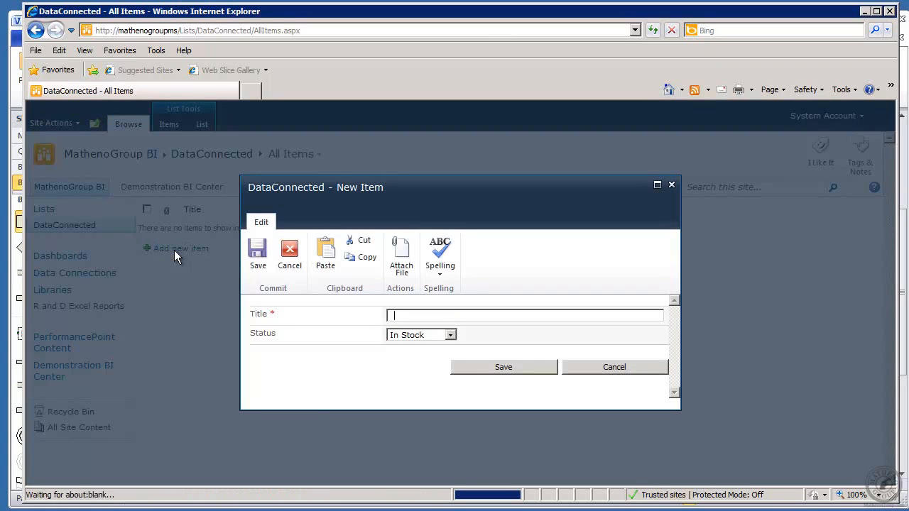
pyautogui.write('R')
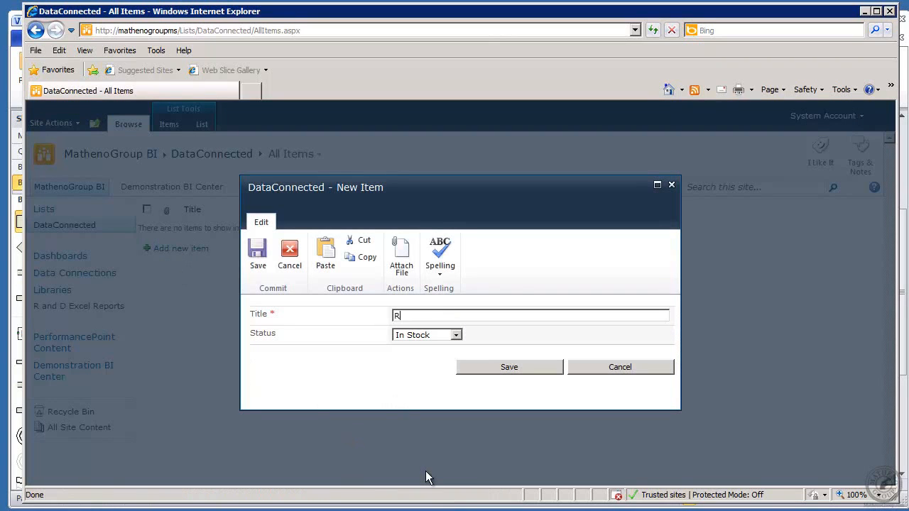
pyautogui.write('ed Widget')
pyautogui.click(503, 367)
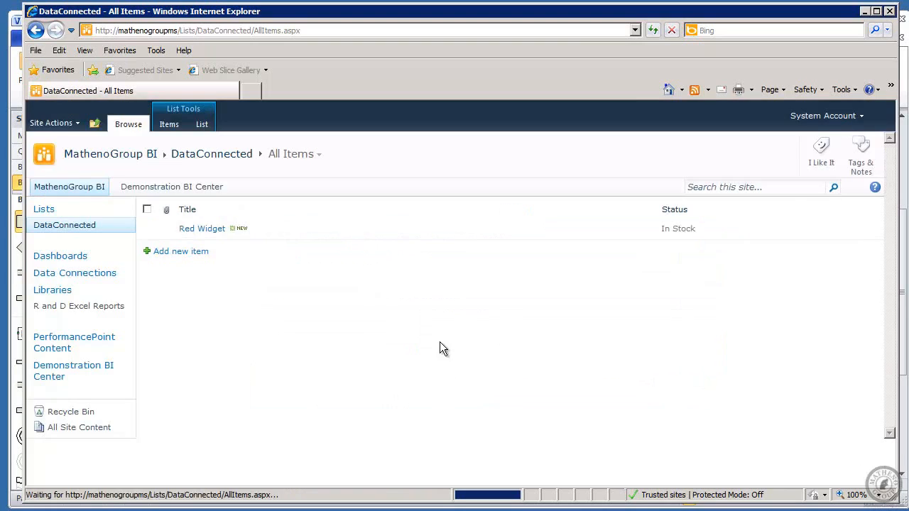
# Add an item titled Yellow Widget with the status Back Order to the list
pyautogui.click(183, 251)
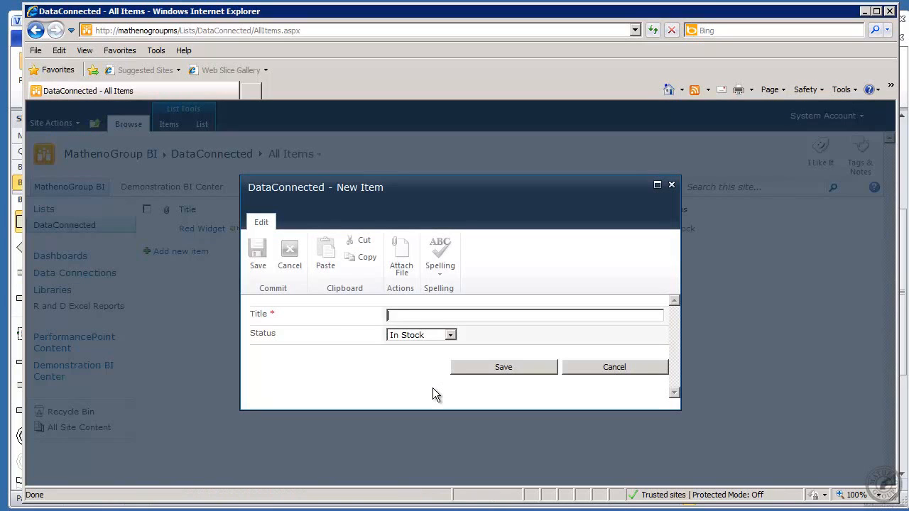
pyautogui.write('Ye')
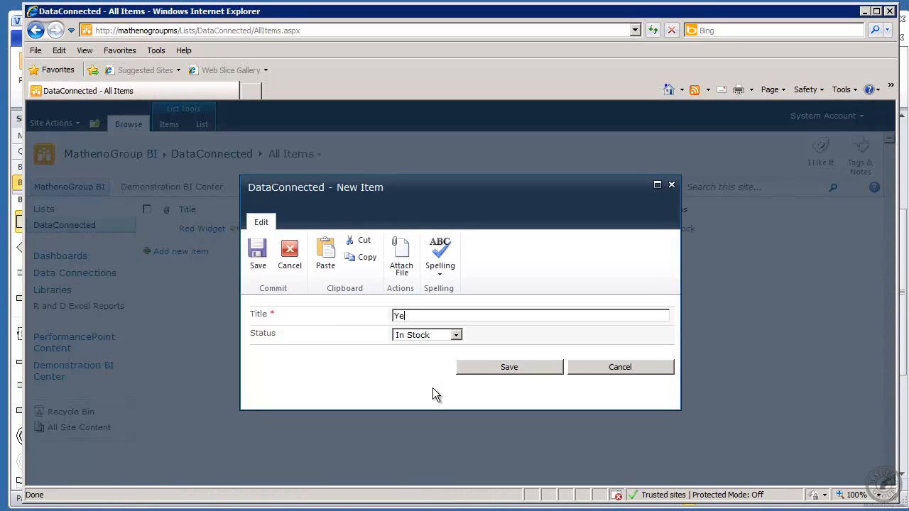
pyautogui.write('llow Widget')
pyautogui.click(455, 333)
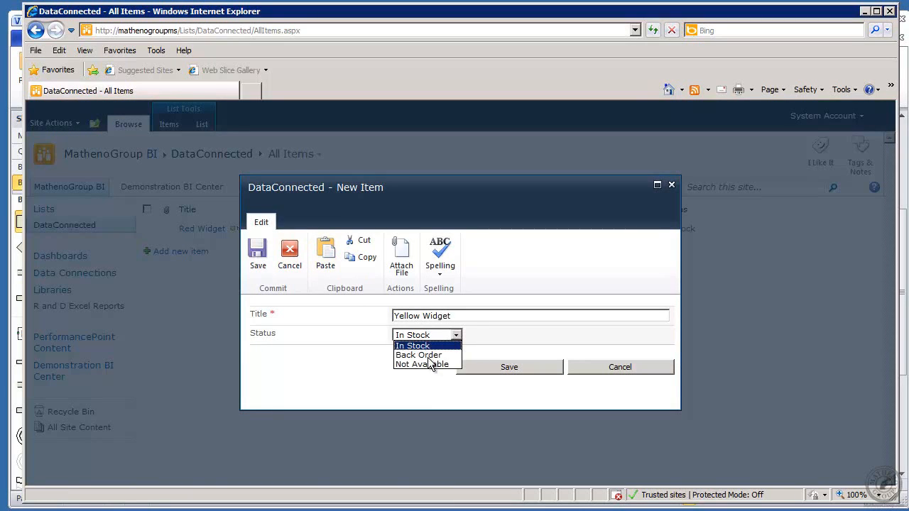
pyautogui.click(428, 354)
pyautogui.click(505, 365)
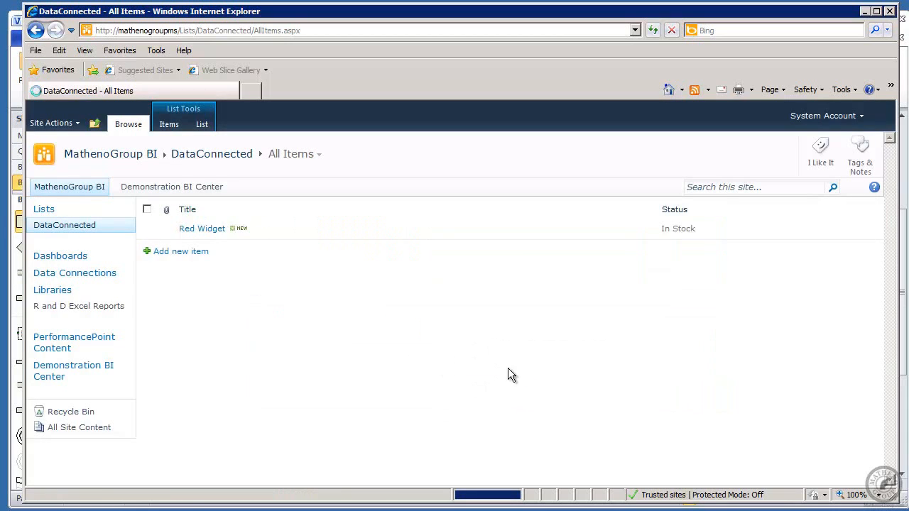
# Add an item titled Green Widget with the status Not Available to the list
pyautogui.click(179, 269)
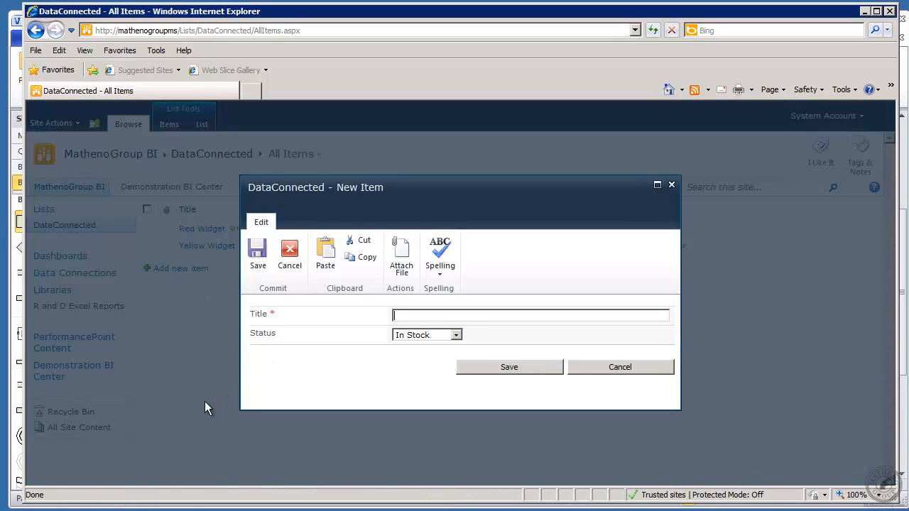
pyautogui.write('Green Widget')
pyautogui.click(455, 335)
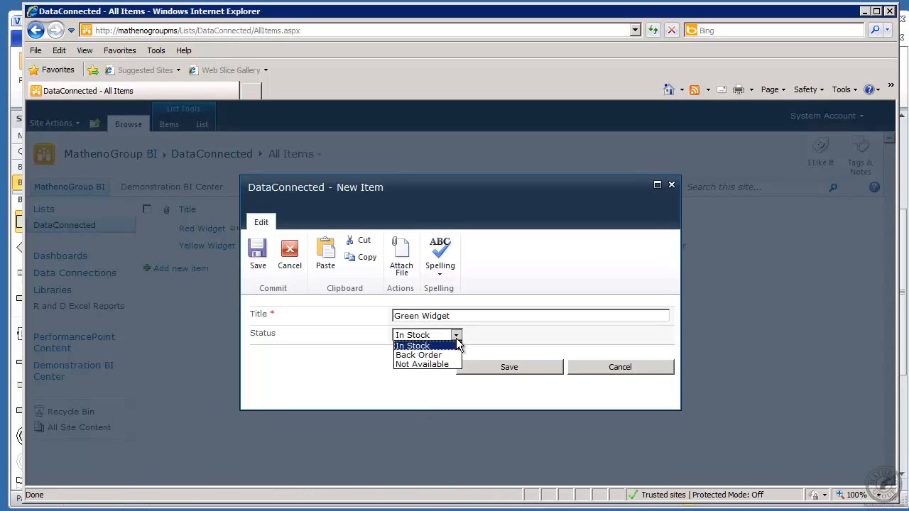
pyautogui.click(405, 364)
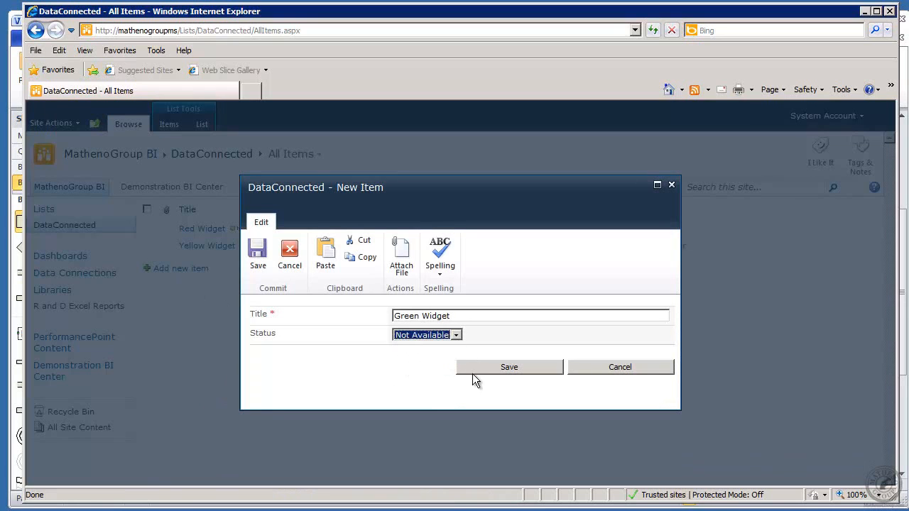
pyautogui.click(477, 364)
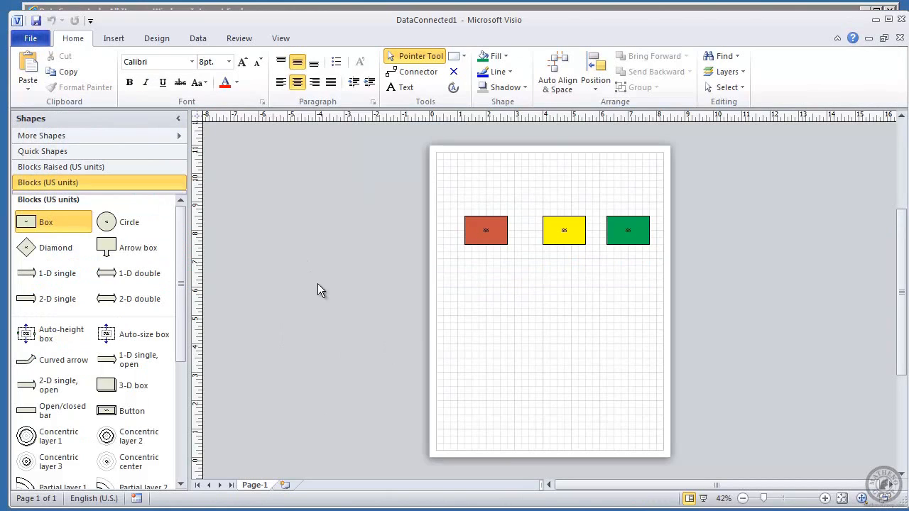
pyautogui.click(208, 39)
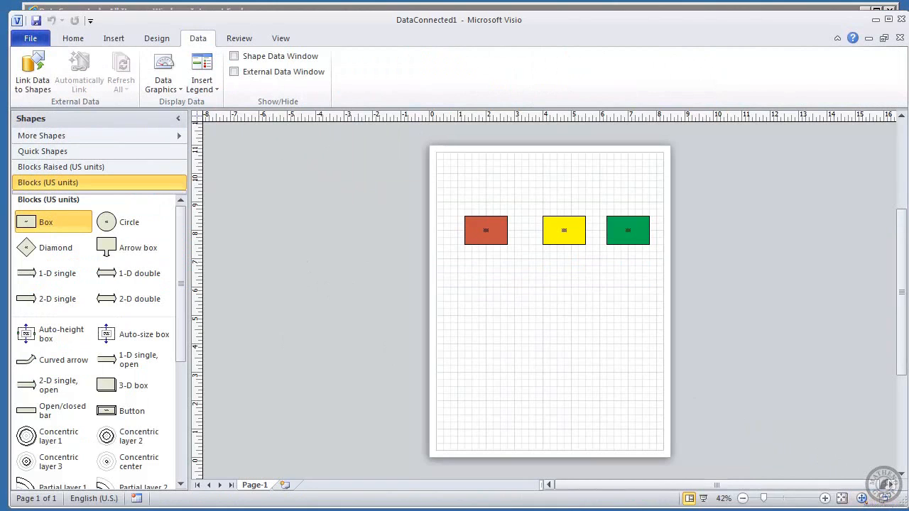
pyautogui.click(825, 499)
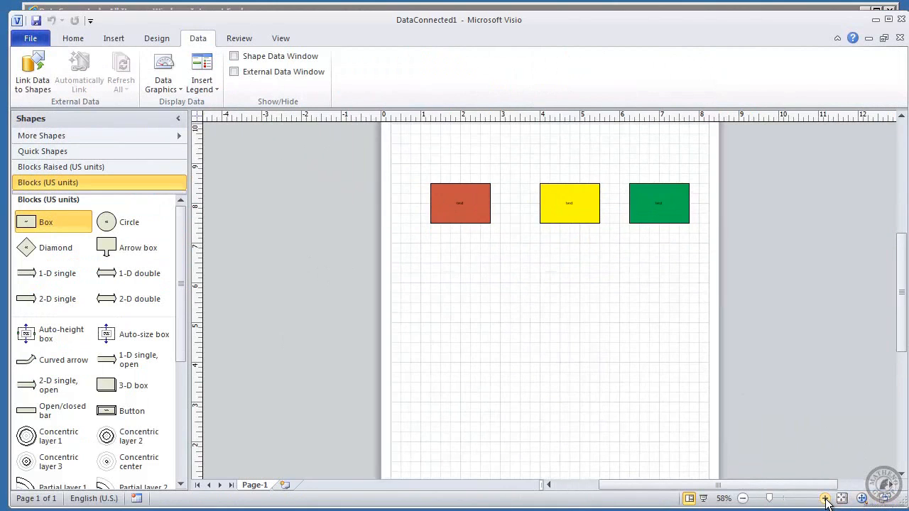
pyautogui.click(825, 498)
pyautogui.click(824, 498)
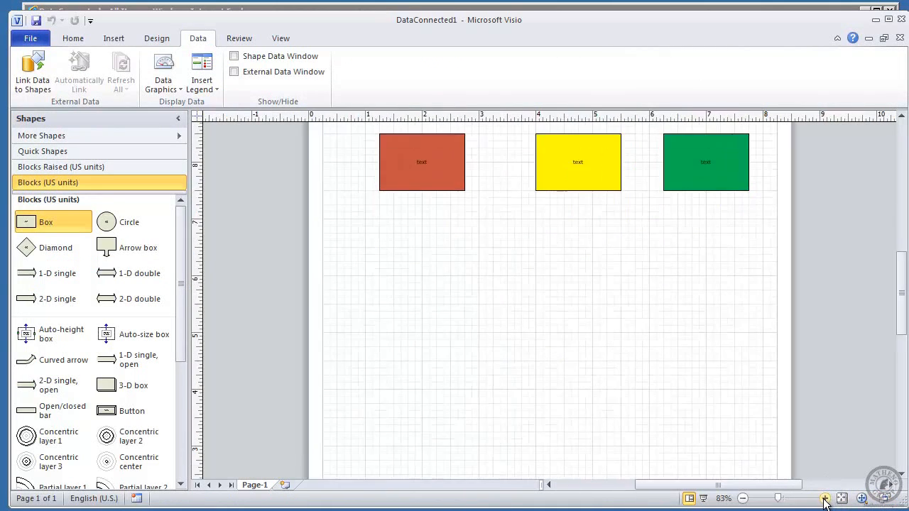
pyautogui.scroll(2, 902, 308)
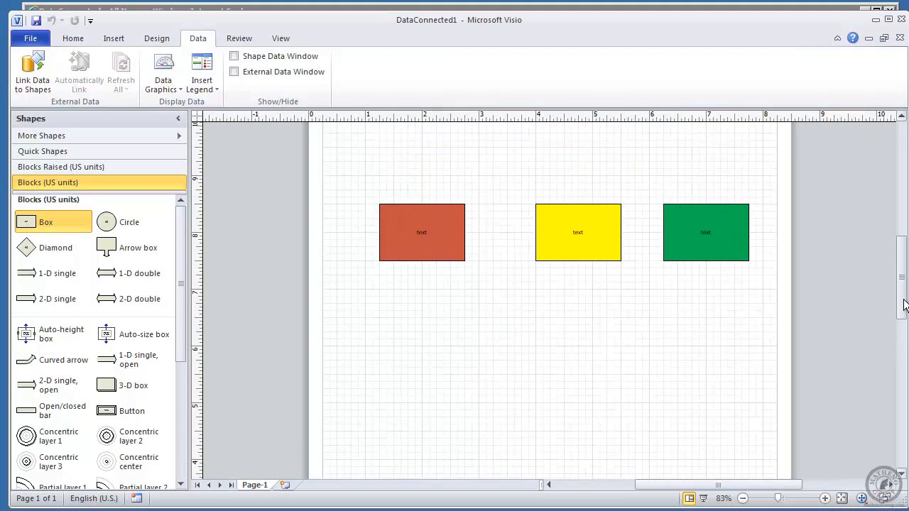
pyautogui.moveTo(903, 299); pyautogui.dragTo(903, 294)
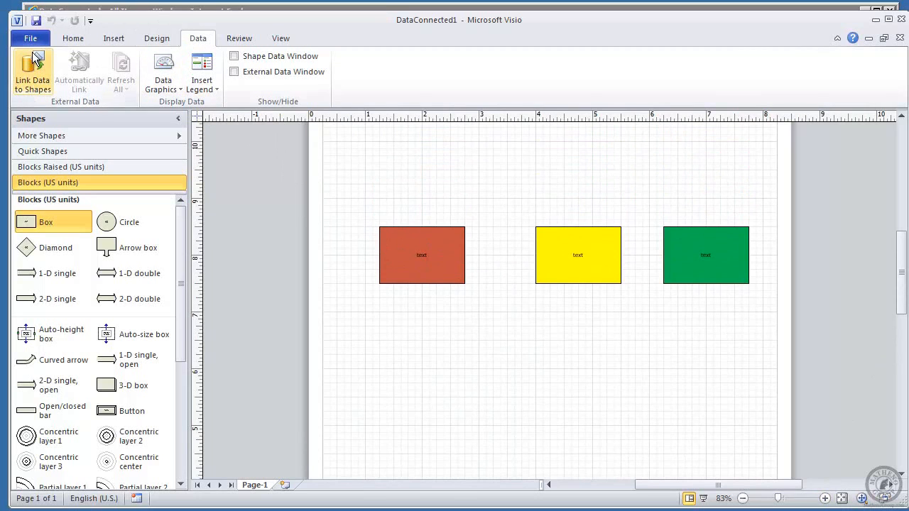
pyautogui.click(33, 71)
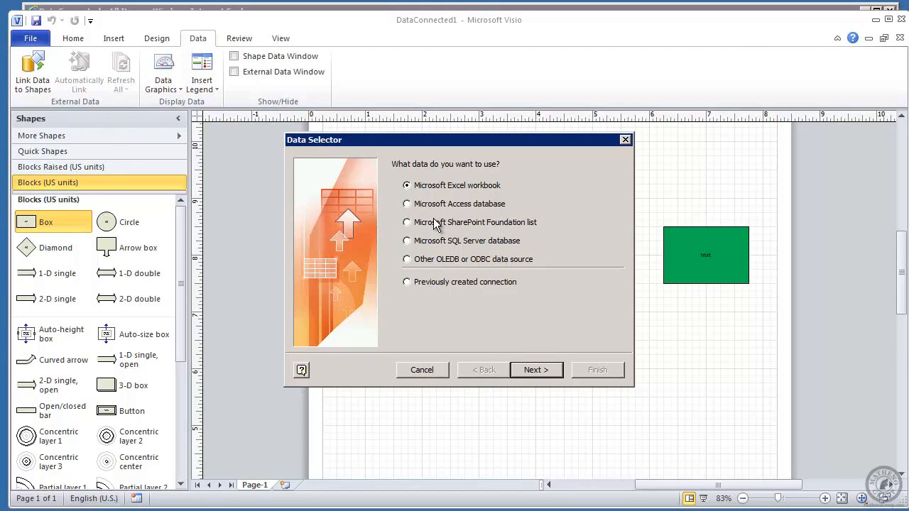
pyautogui.click(532, 372)
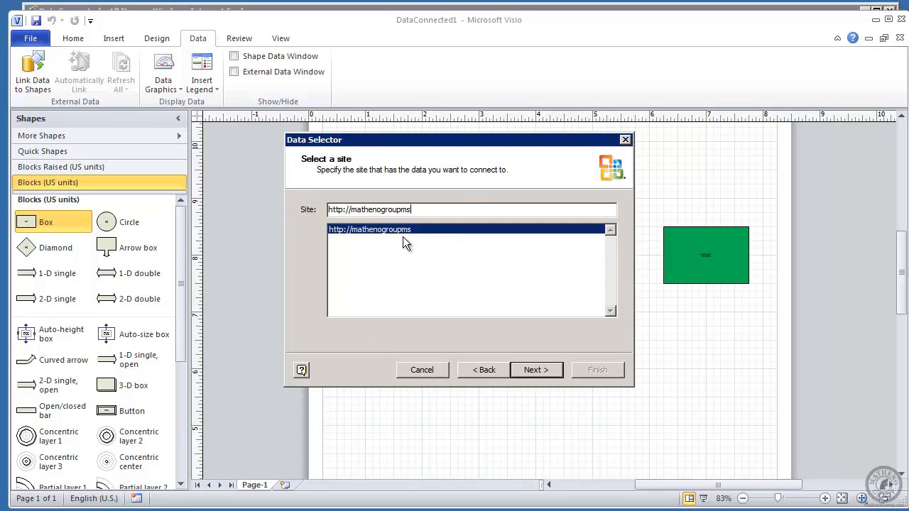
pyautogui.click(533, 370)
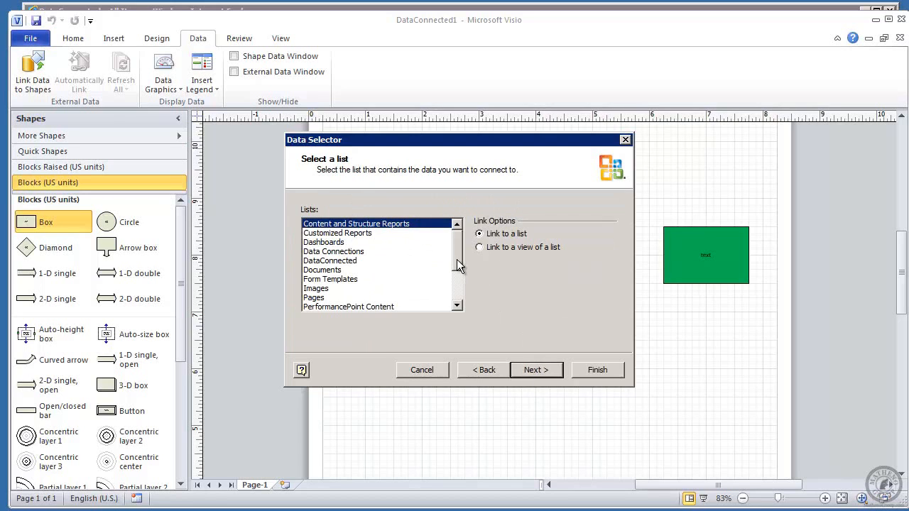
# Choose the DataConnected list as the linked source and finish importing its data
pyautogui.scroll(-2, 458, 265)
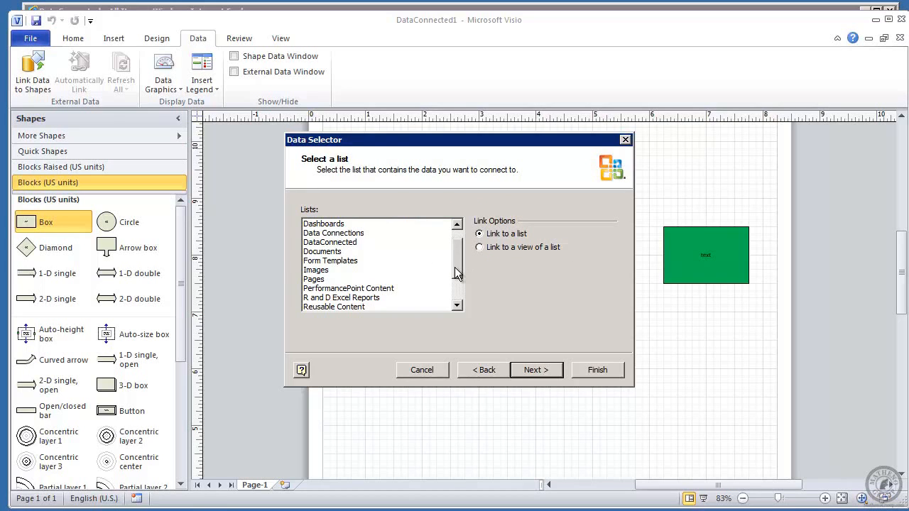
pyautogui.click(354, 243)
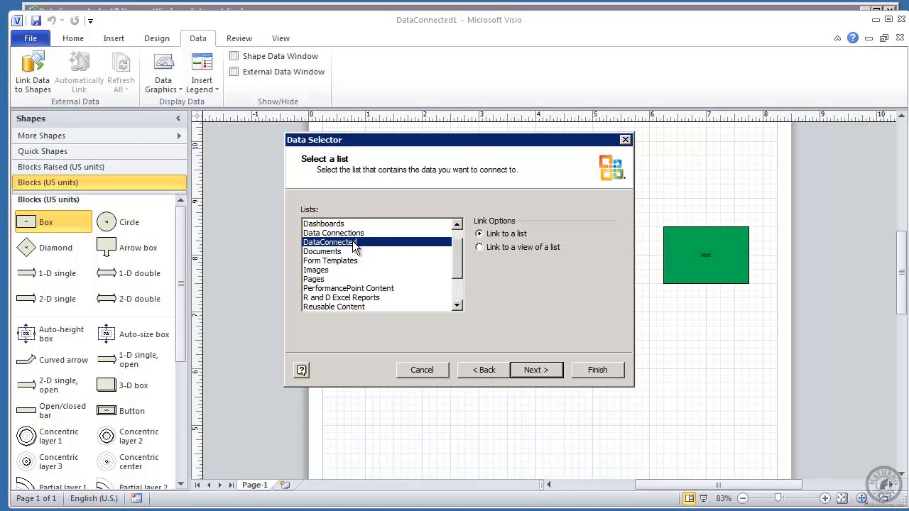
pyautogui.click(529, 369)
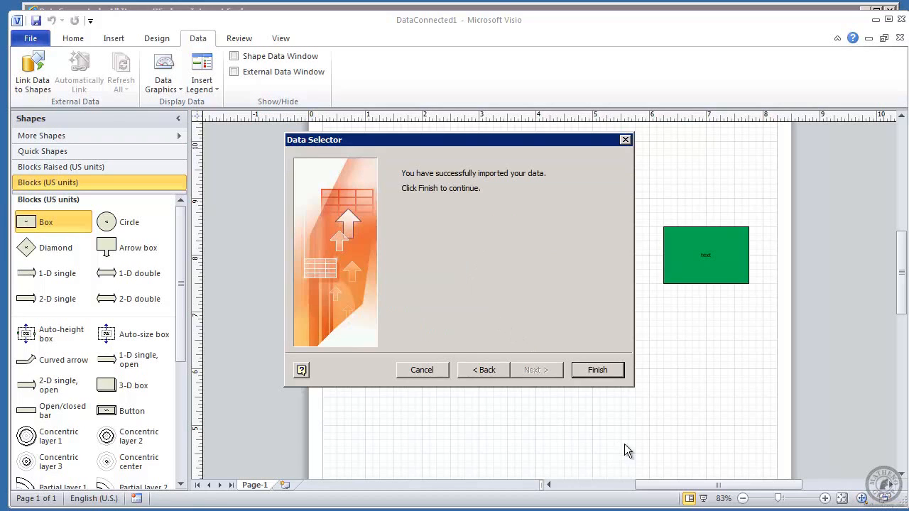
pyautogui.click(588, 371)
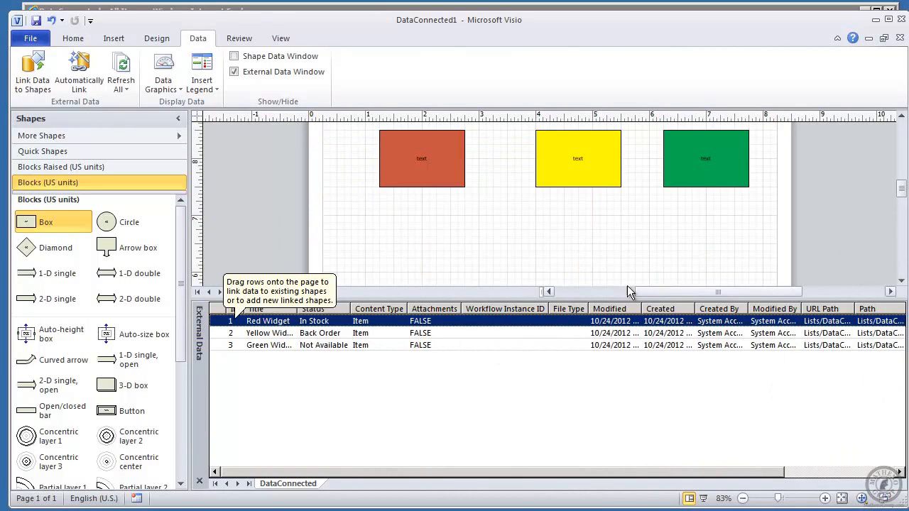
# Link the Red Widget row to the red box and stack the yellow and green boxes below it
pyautogui.click(568, 294)
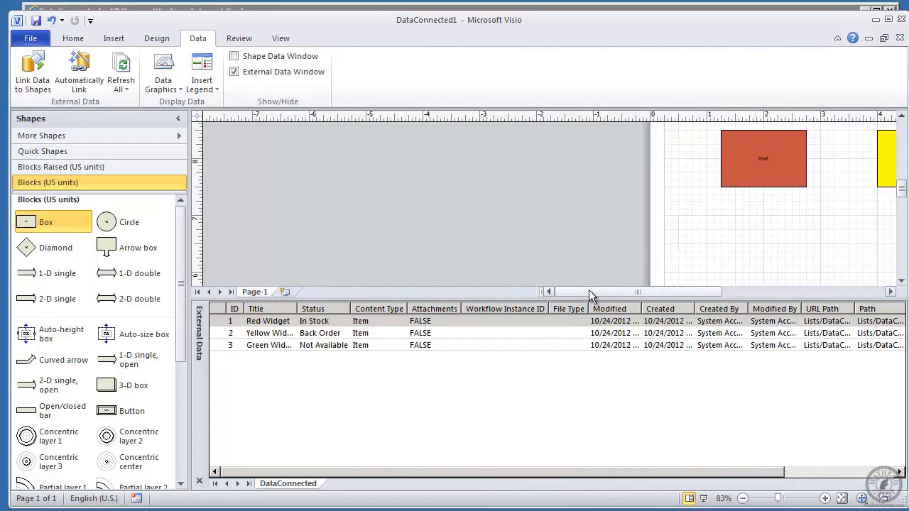
pyautogui.moveTo(588, 292); pyautogui.dragTo(691, 291)
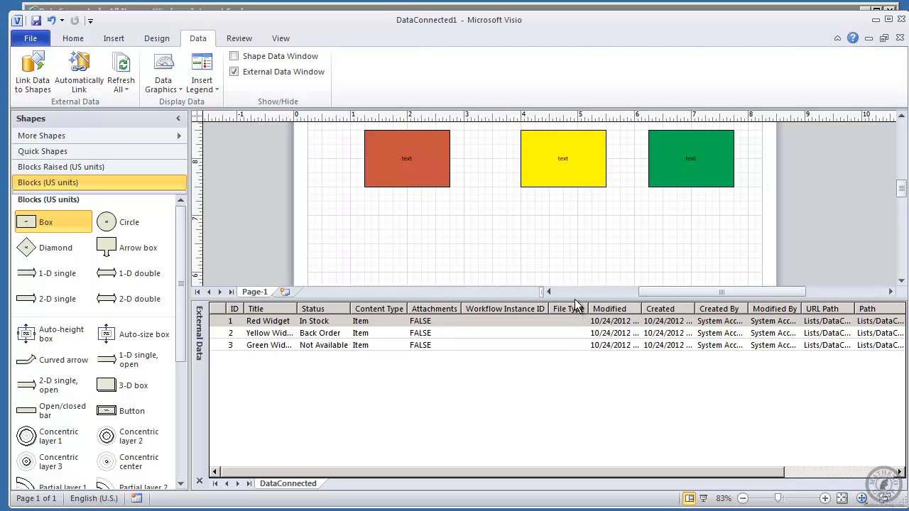
pyautogui.moveTo(575, 296); pyautogui.dragTo(564, 383)
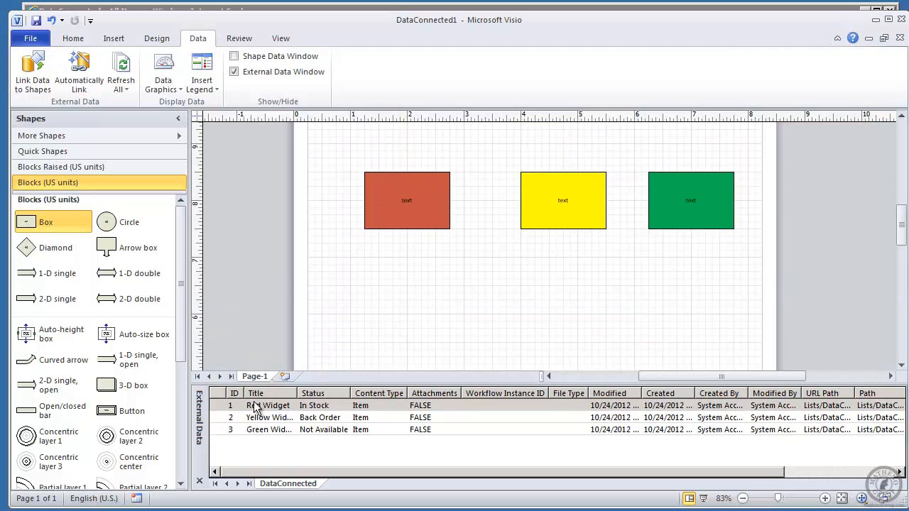
pyautogui.moveTo(256, 406); pyautogui.dragTo(369, 216)
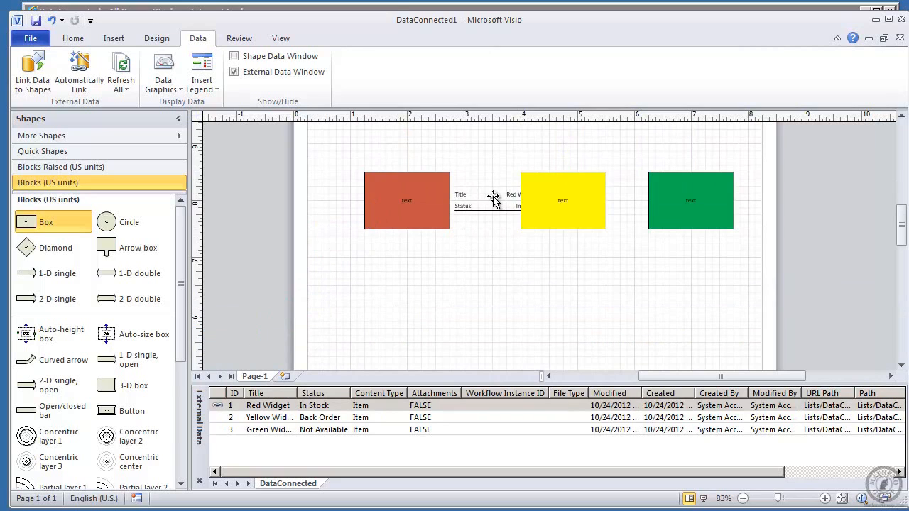
pyautogui.moveTo(562, 216); pyautogui.dragTo(408, 268)
pyautogui.moveTo(658, 208); pyautogui.dragTo(398, 342)
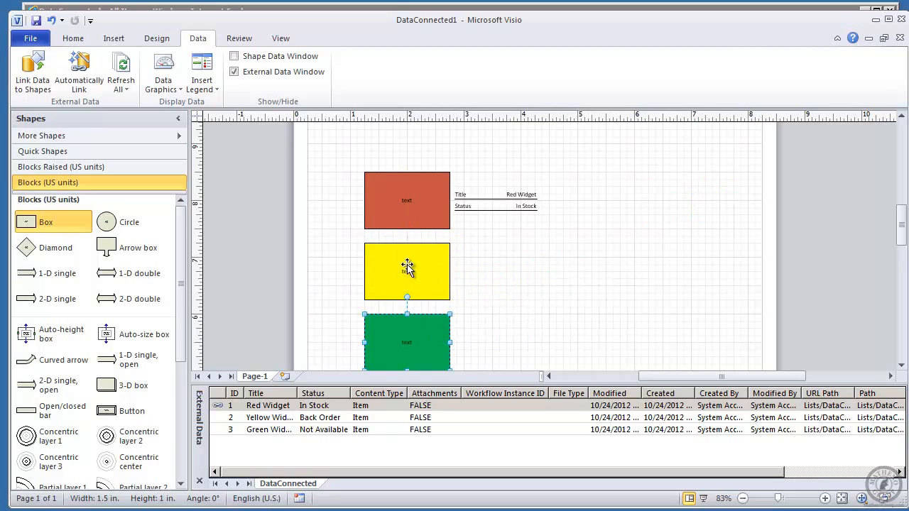
# Link the Yellow Widget and Green Widget rows to the yellow and green boxes and save the drawing
pyautogui.moveTo(272, 420); pyautogui.dragTo(395, 290)
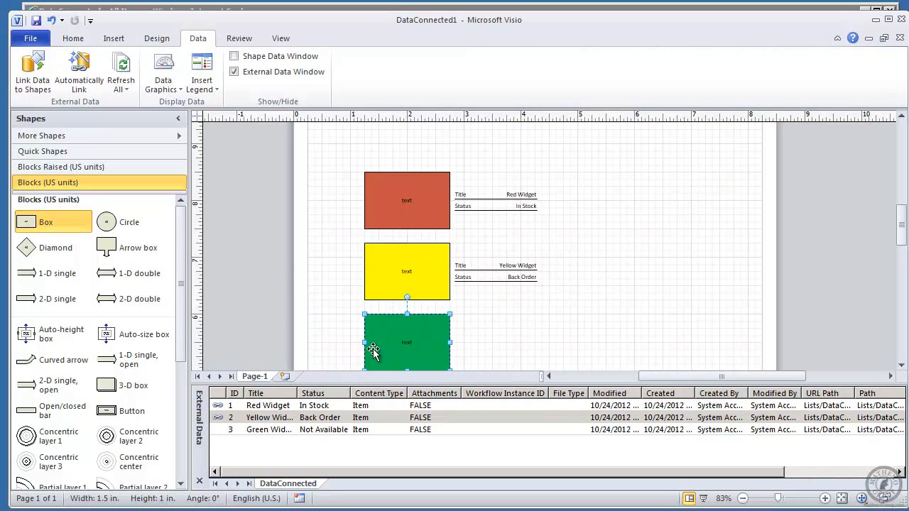
pyautogui.click(268, 428)
pyautogui.moveTo(310, 411); pyautogui.dragTo(400, 348)
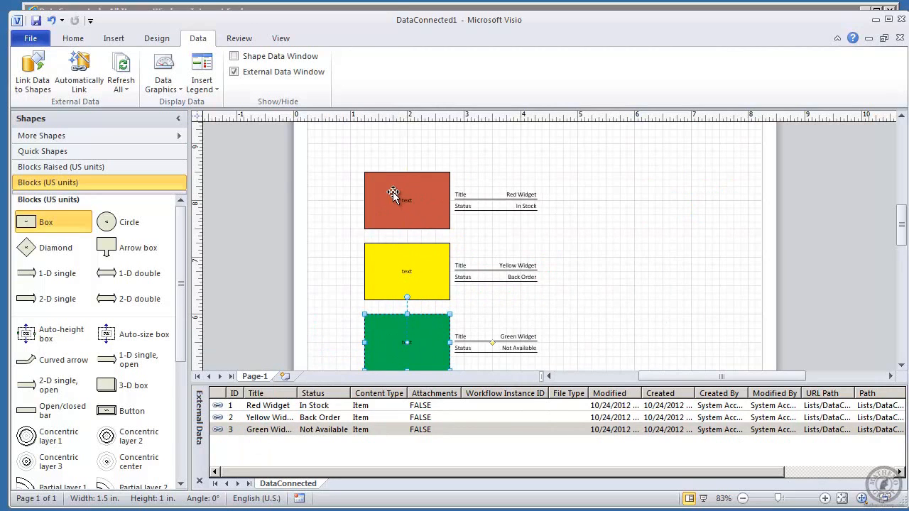
pyautogui.click(34, 27)
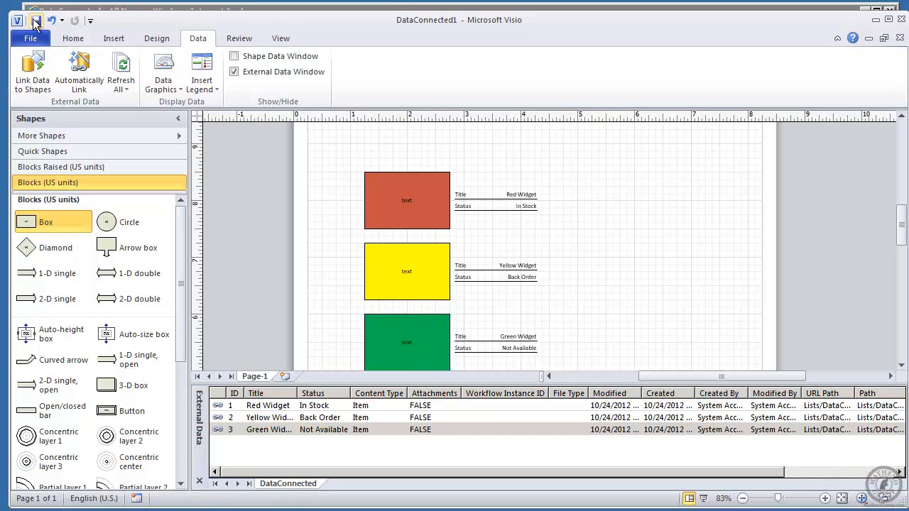
# Examine the options for saving the web drawing to SharePoint
pyautogui.click(31, 41)
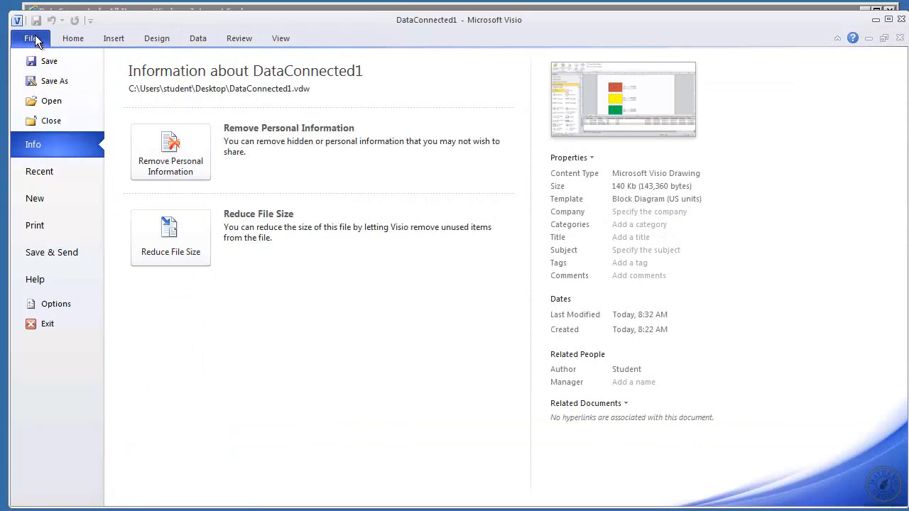
pyautogui.click(35, 41)
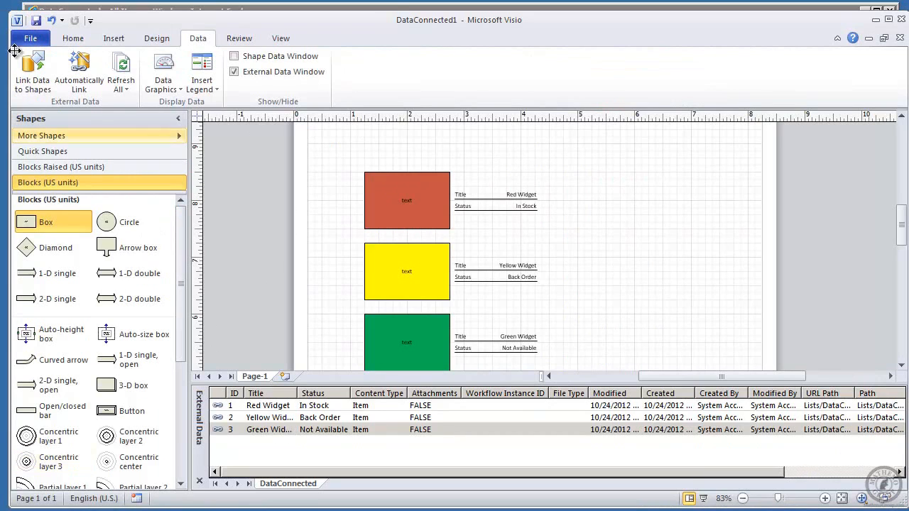
pyautogui.click(37, 41)
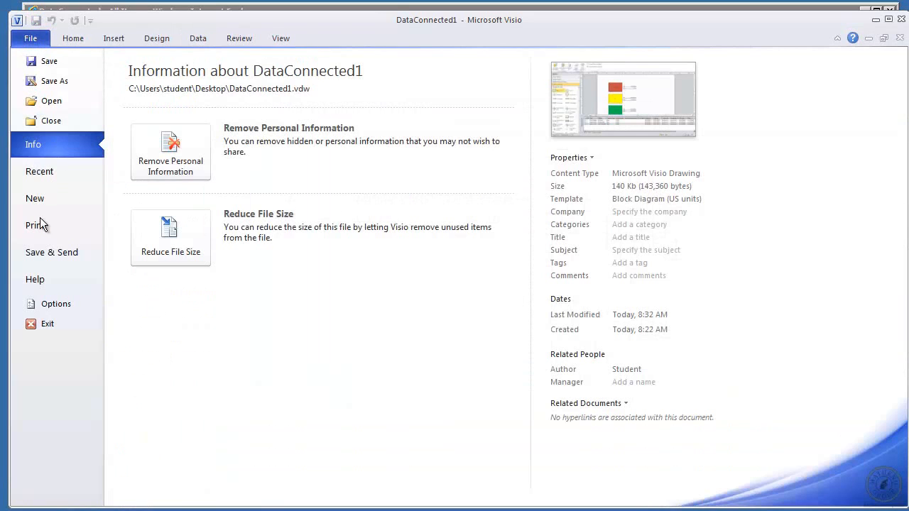
pyautogui.click(48, 255)
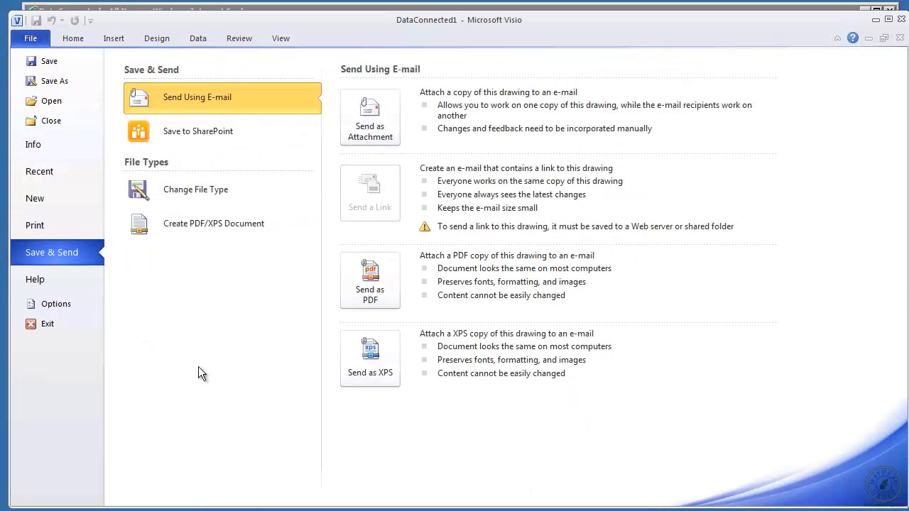
pyautogui.click(177, 138)
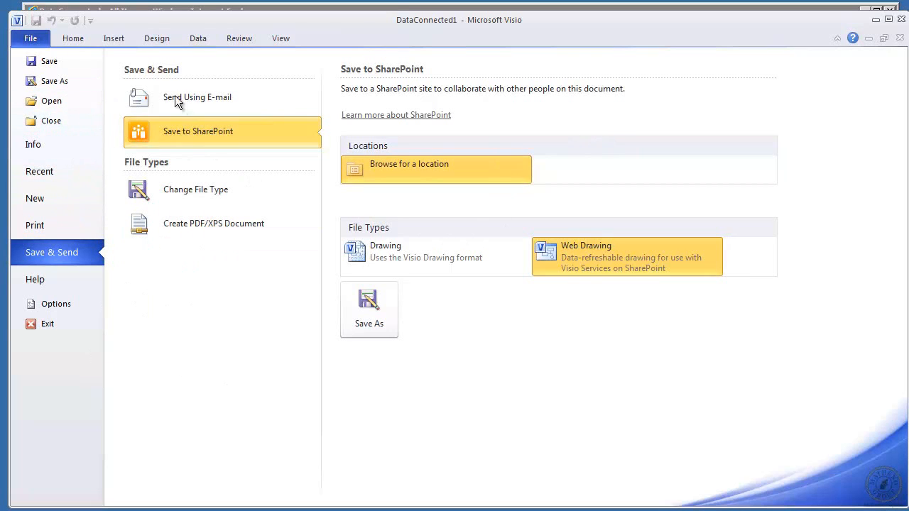
pyautogui.click(77, 40)
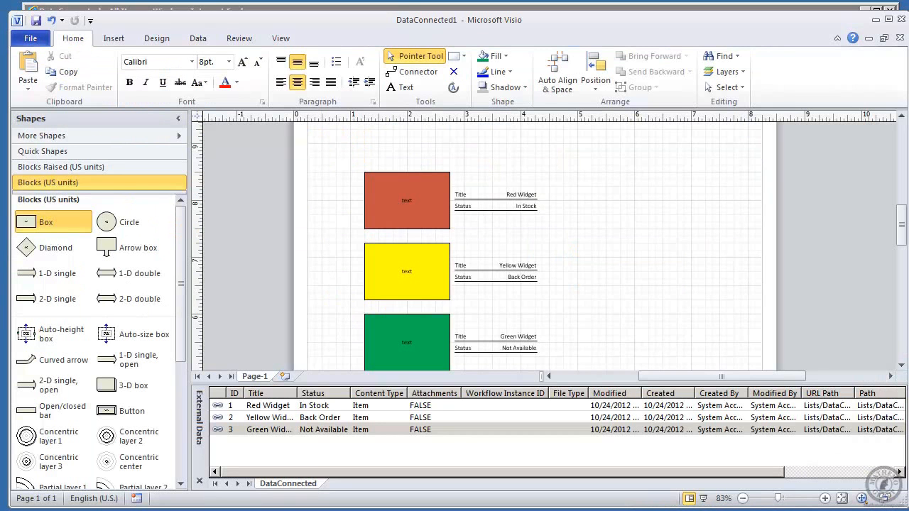
# Switch to Internet Explorer and open the SharePoint site's Documents library
pyautogui.hotkey('alt', 'Tab')
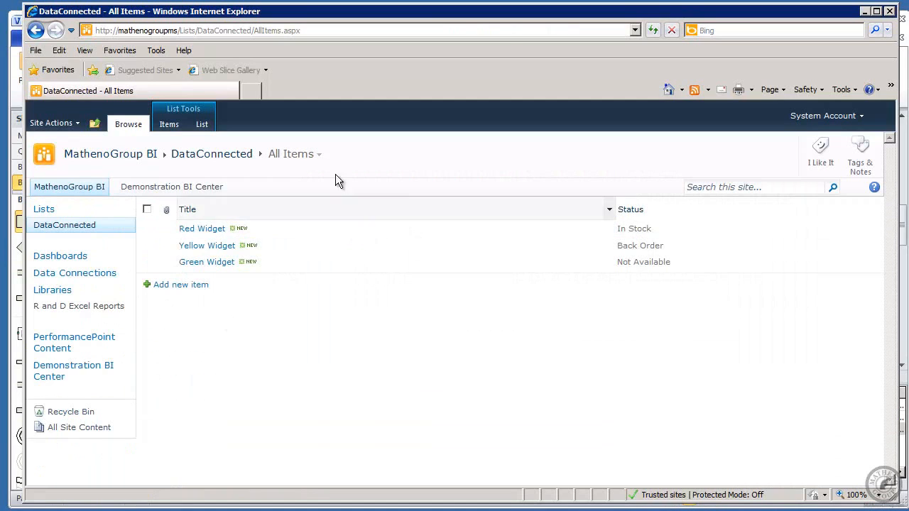
pyautogui.click(54, 291)
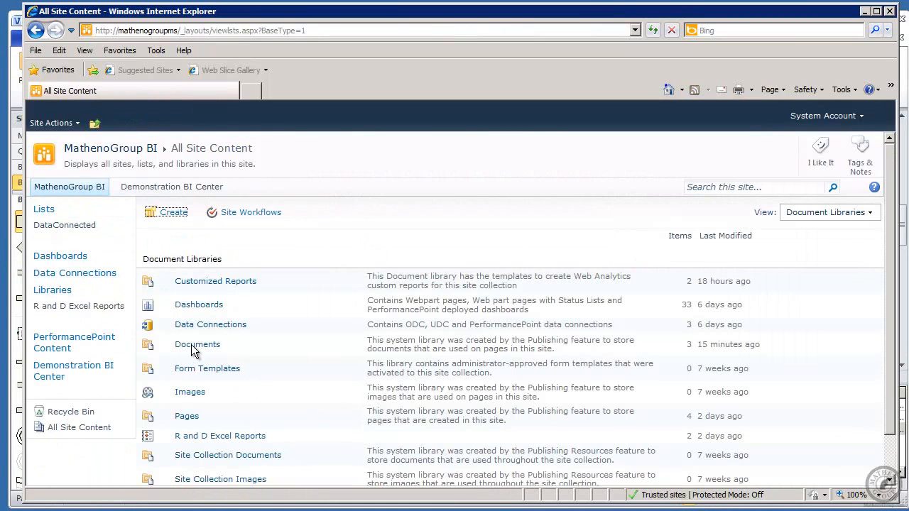
pyautogui.click(191, 344)
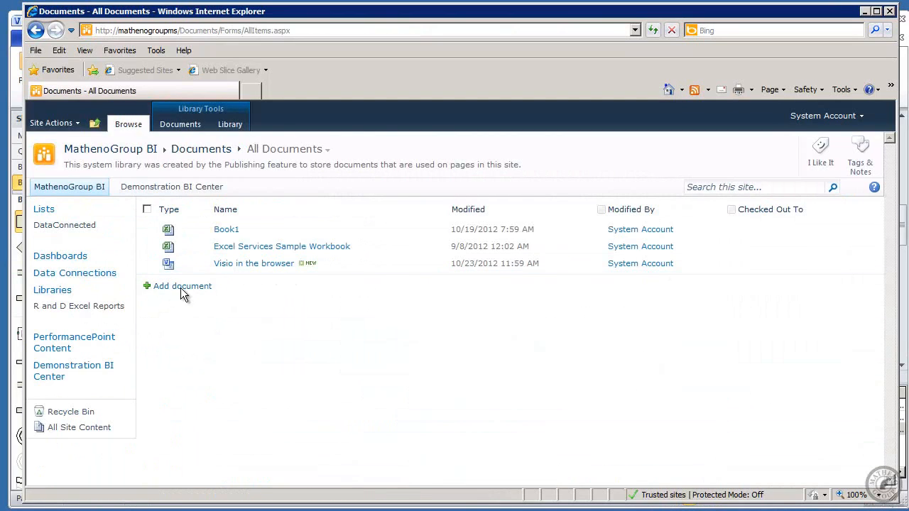
# Upload the DataConnected1 web drawing from the desktop to the Documents library
pyautogui.click(177, 286)
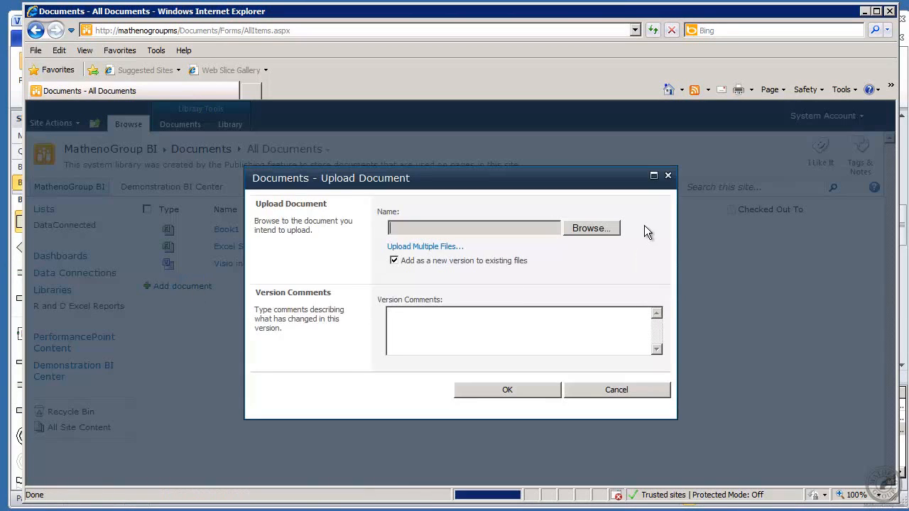
pyautogui.click(596, 227)
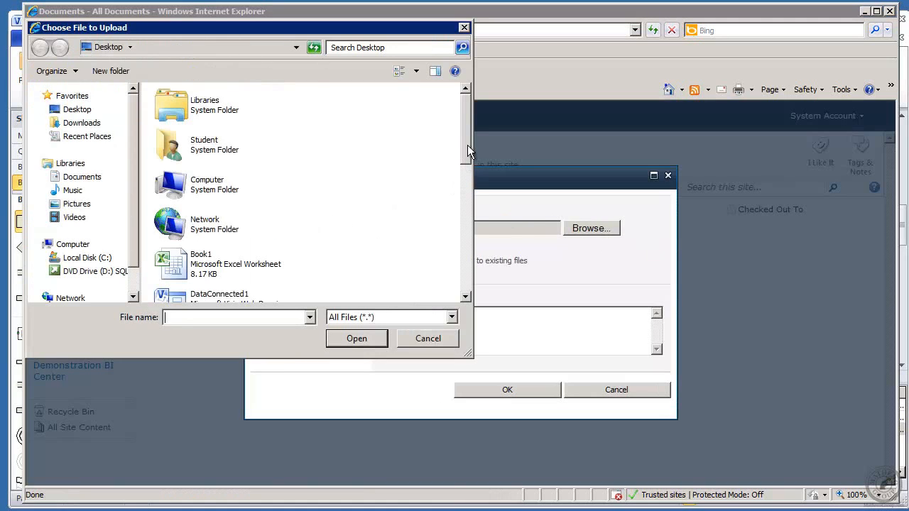
pyautogui.moveTo(467, 146); pyautogui.dragTo(465, 162)
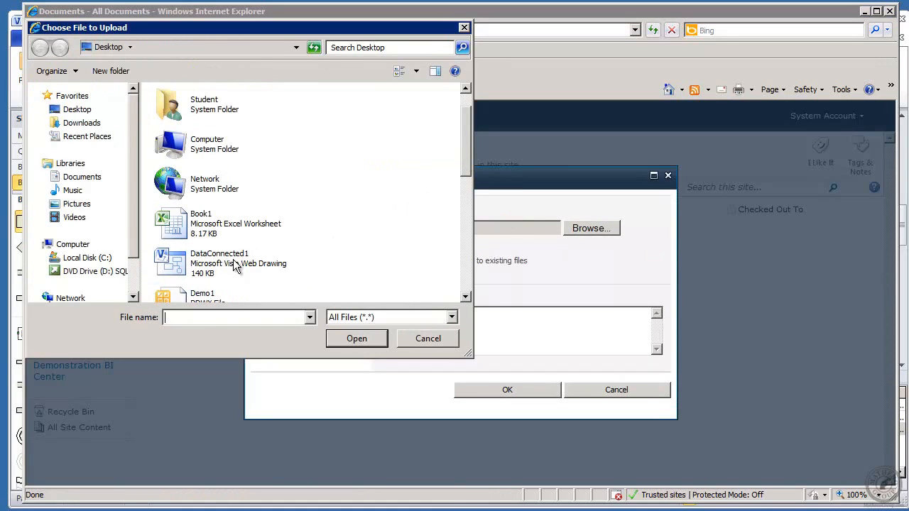
pyautogui.doubleClick(175, 259)
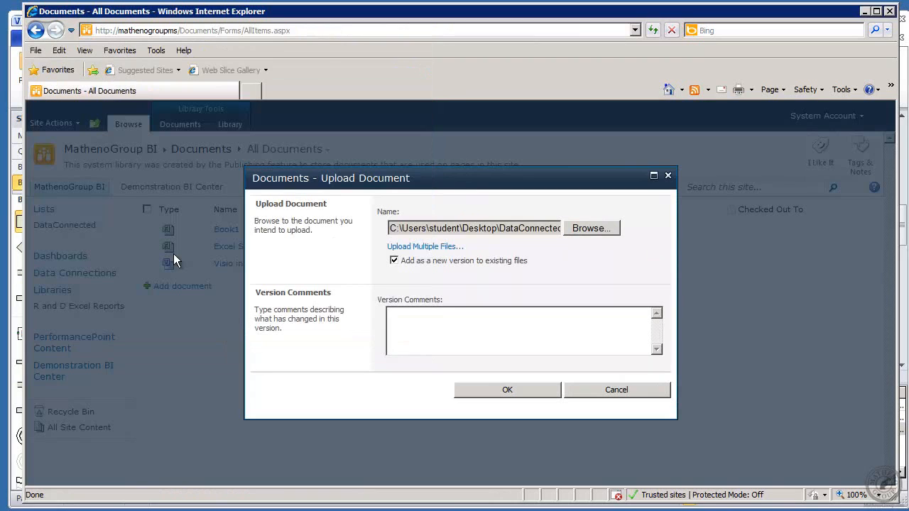
pyautogui.click(528, 388)
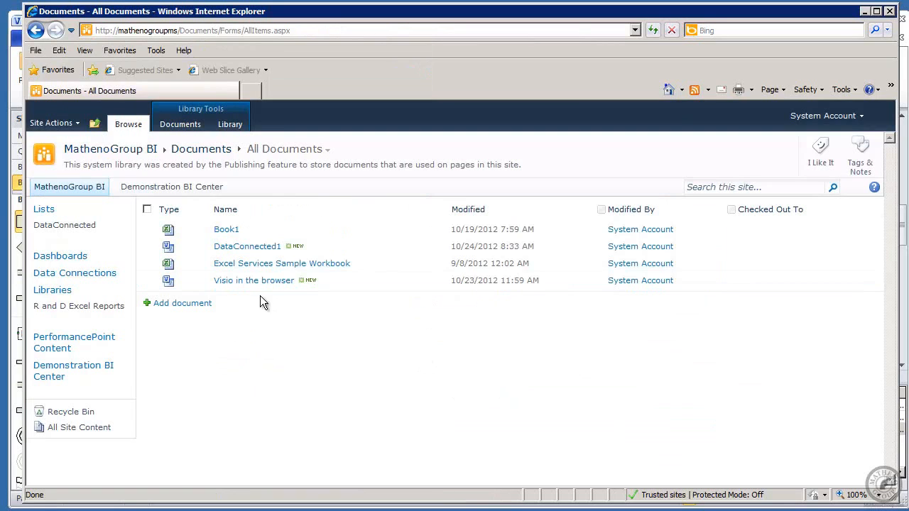
# Open the DataConnected1 drawing from the library in the browser and enable its data refresh for this session
pyautogui.click(245, 246)
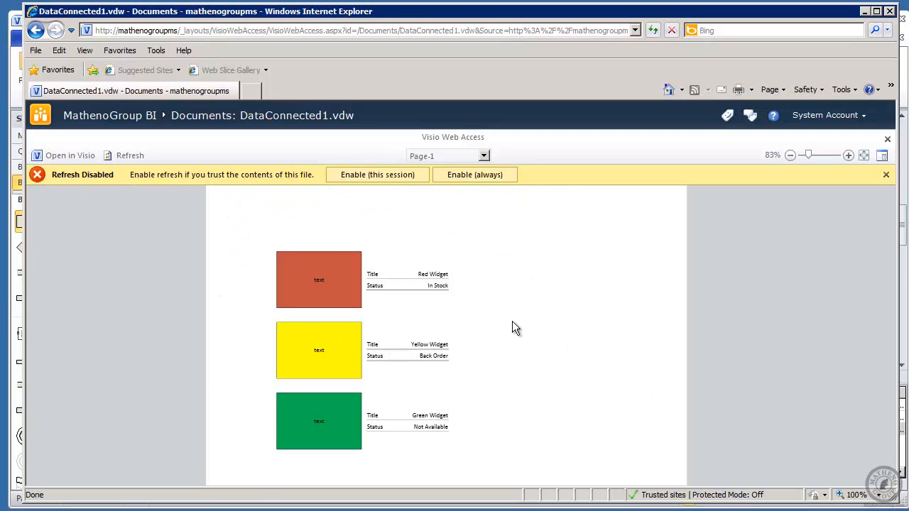
pyautogui.click(399, 183)
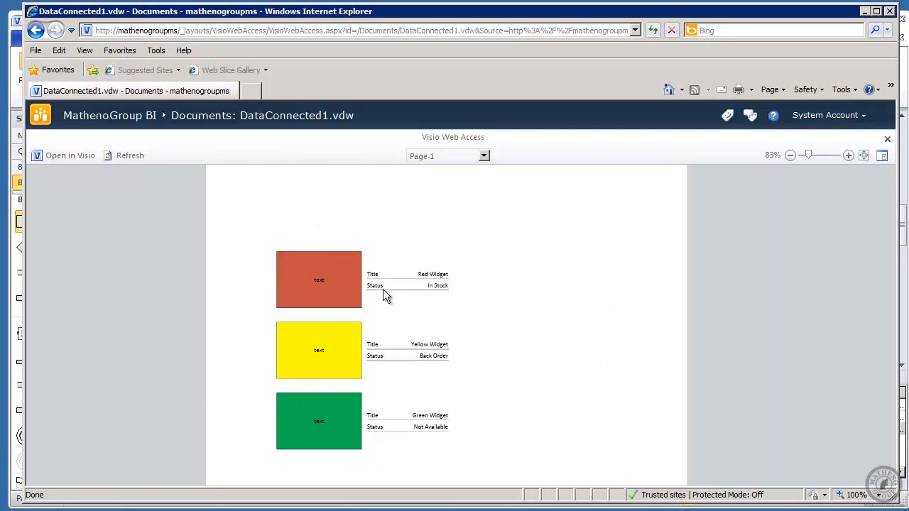
pyautogui.click(334, 276)
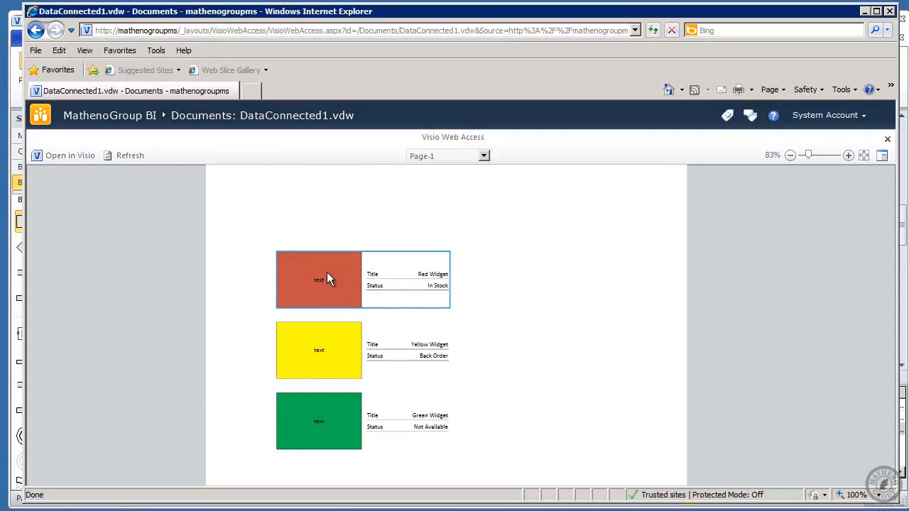
pyautogui.click(442, 350)
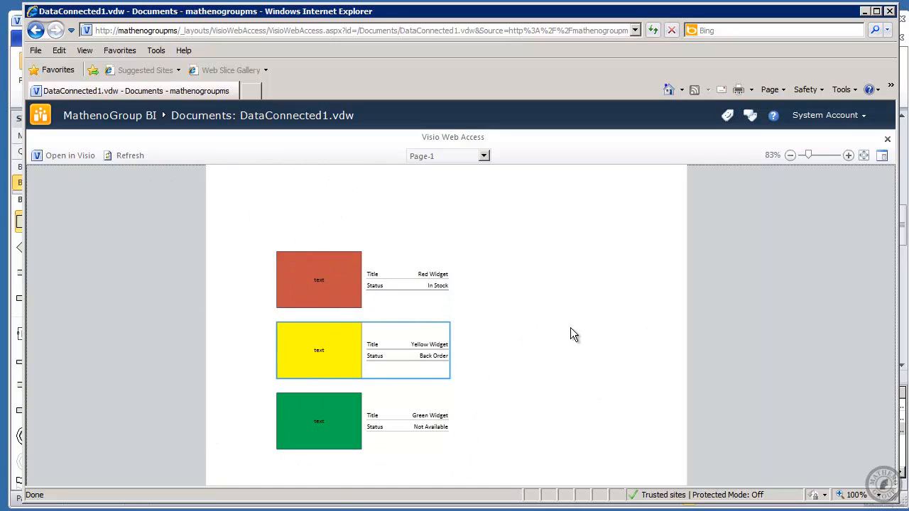